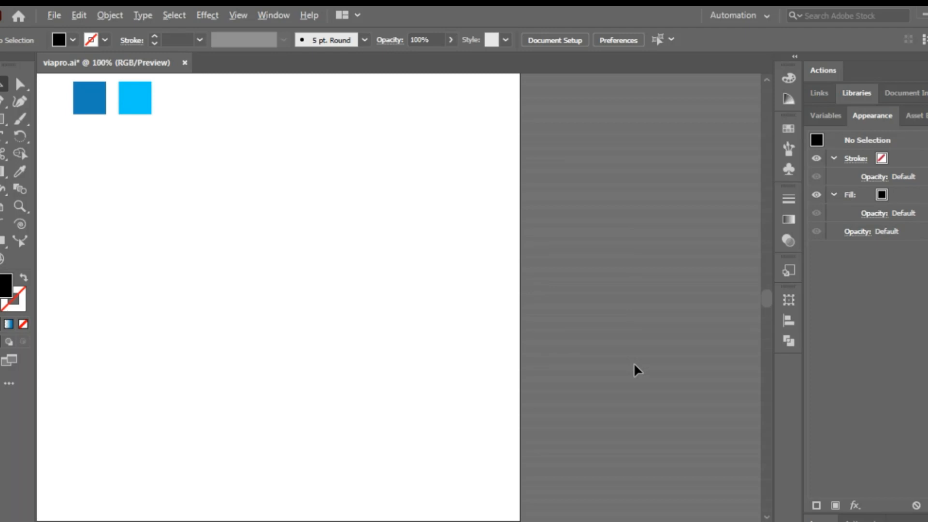
# Step: Draw a black-filled circle near the middle of the artboard, below the two blue swatches
pyautogui.hotkey('ctrl', '-')
pyautogui.rightClick(4, 117)
pyautogui.click(65, 136)
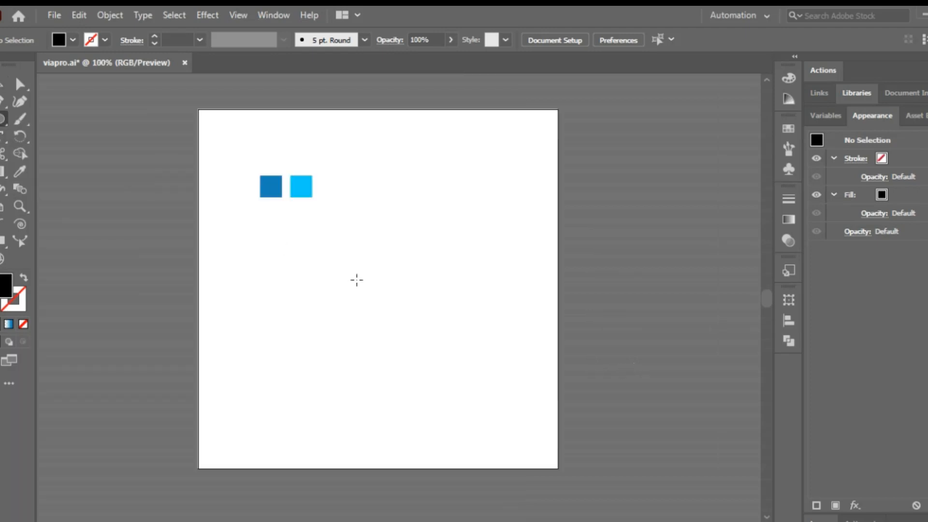
pyautogui.scroll(1, 387, 285)
pyautogui.moveTo(362, 271); pyautogui.dragTo(409, 311)
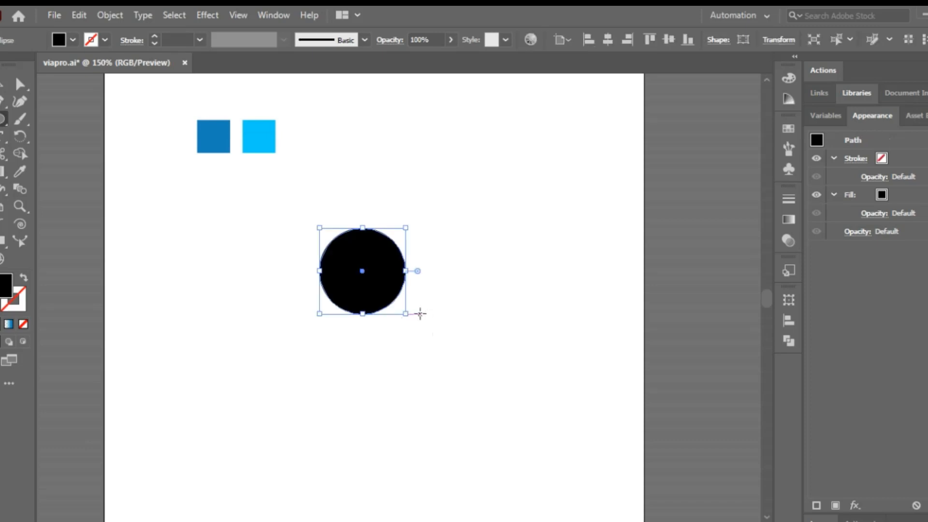
# Step: Swap the circle's fill and stroke so only a black outline remains, and set the stroke weight to 13 pt
pyautogui.click(23, 279)
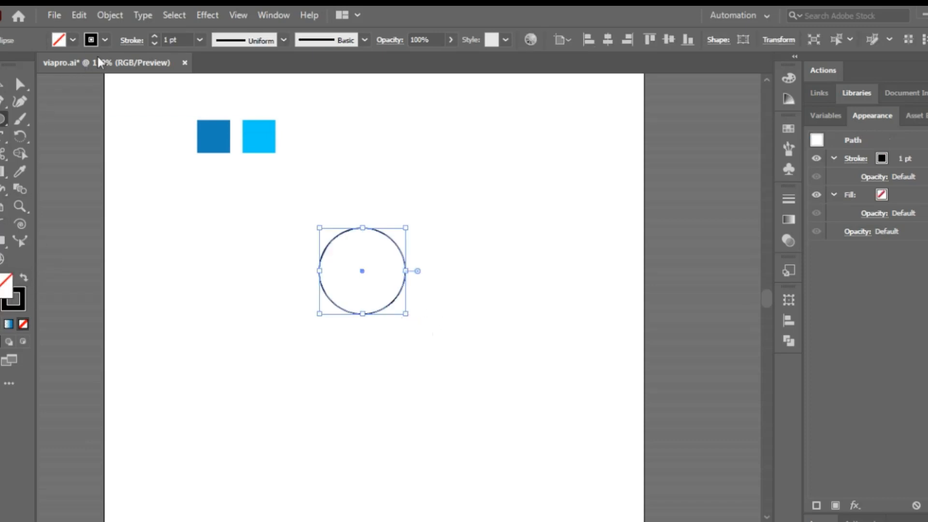
pyautogui.click(165, 36)
pyautogui.scroll(4, 165, 36)
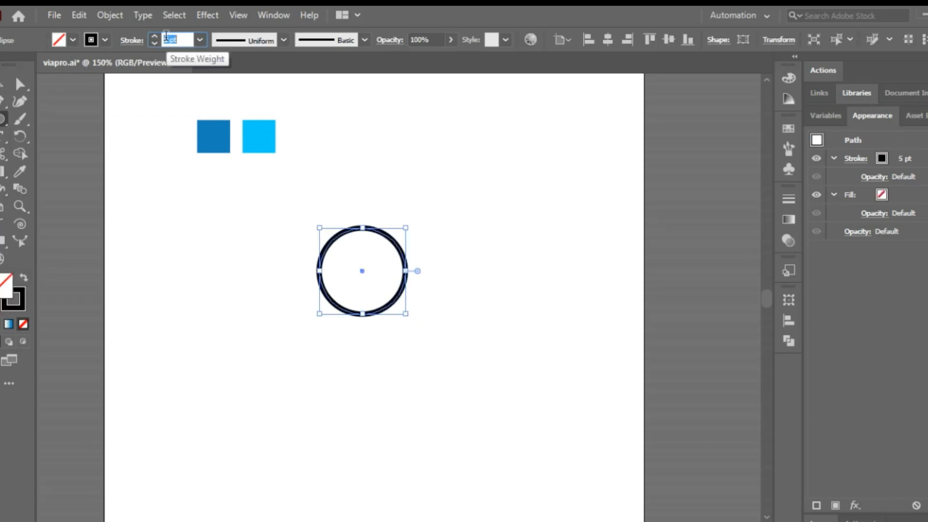
pyautogui.scroll(7, 166, 36)
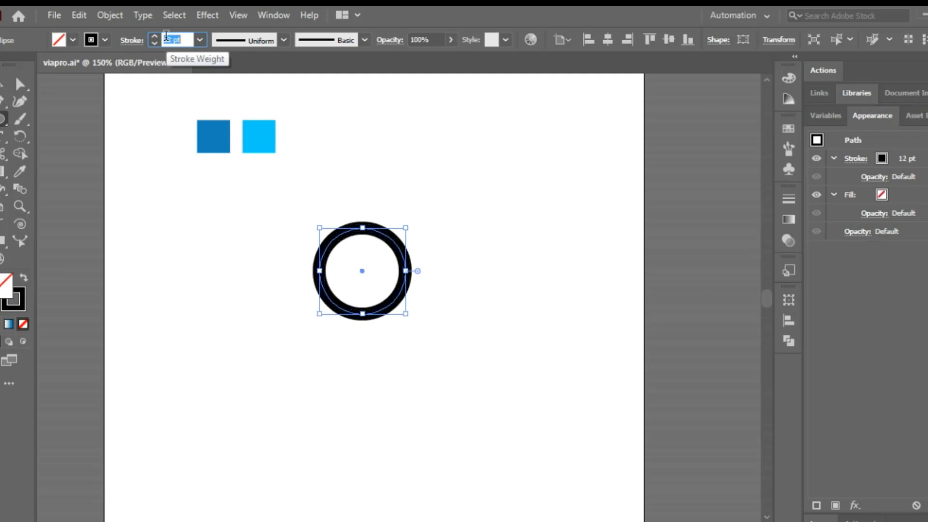
pyautogui.scroll(1, 165, 36)
pyautogui.click(4, 86)
pyautogui.click(246, 254)
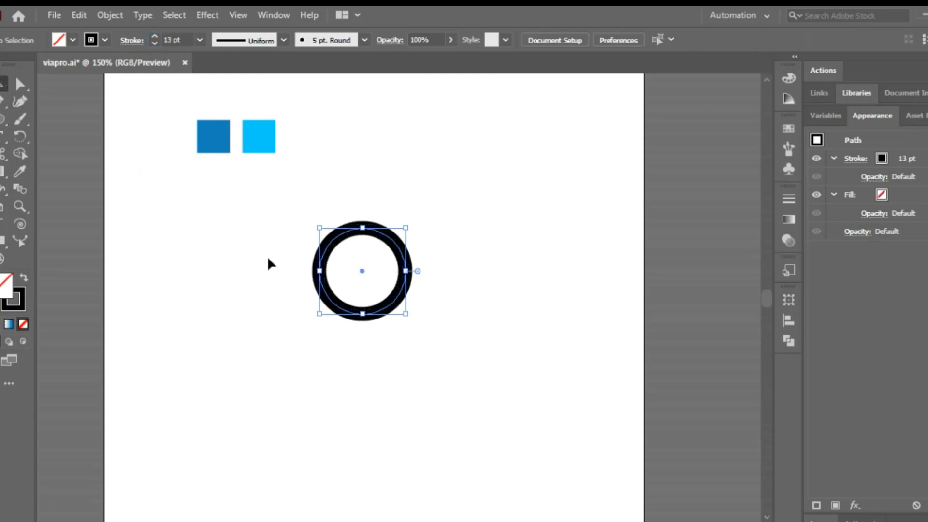
# Step: Cut the circle at its rightmost and bottom anchor points with the Scissors tool and delete the lower-right quarter arc
pyautogui.click(371, 315)
pyautogui.click(7, 154)
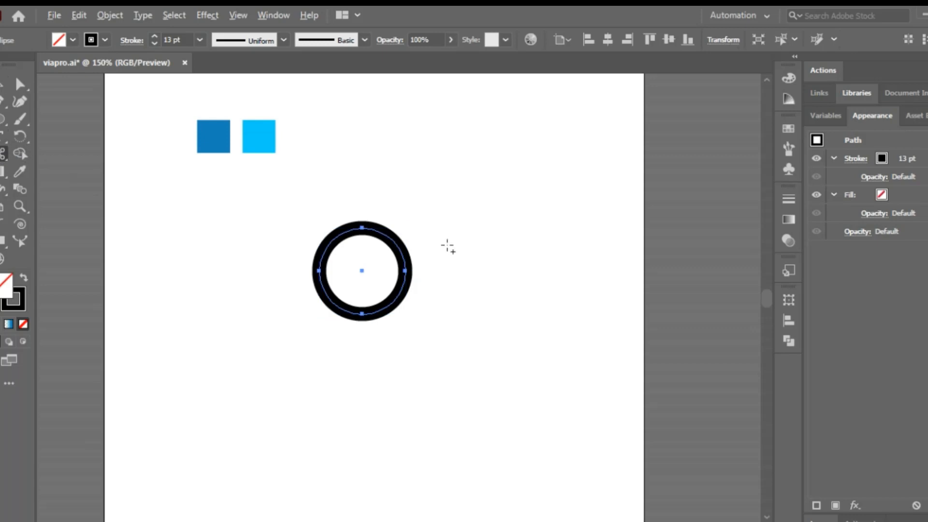
pyautogui.scroll(2, 423, 267)
pyautogui.click(387, 274)
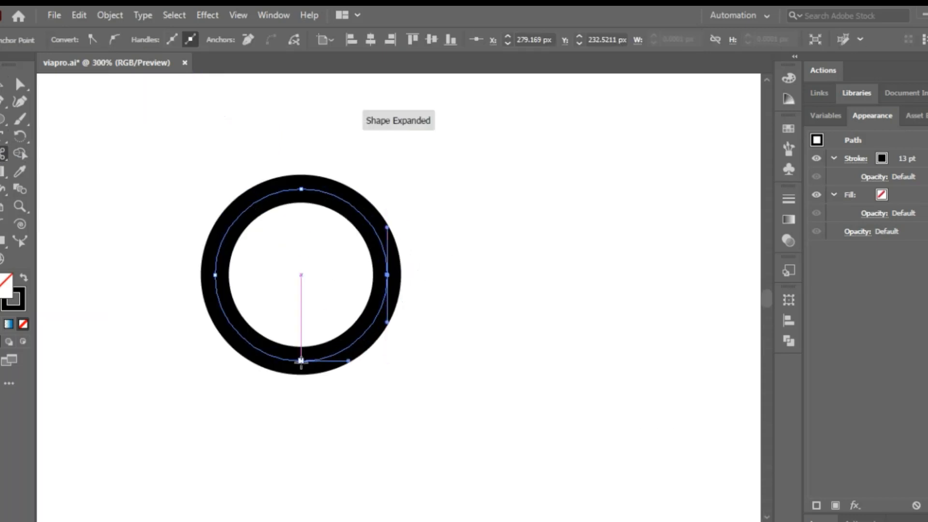
pyautogui.moveTo(300, 360); pyautogui.dragTo(327, 357)
pyautogui.click(3, 84)
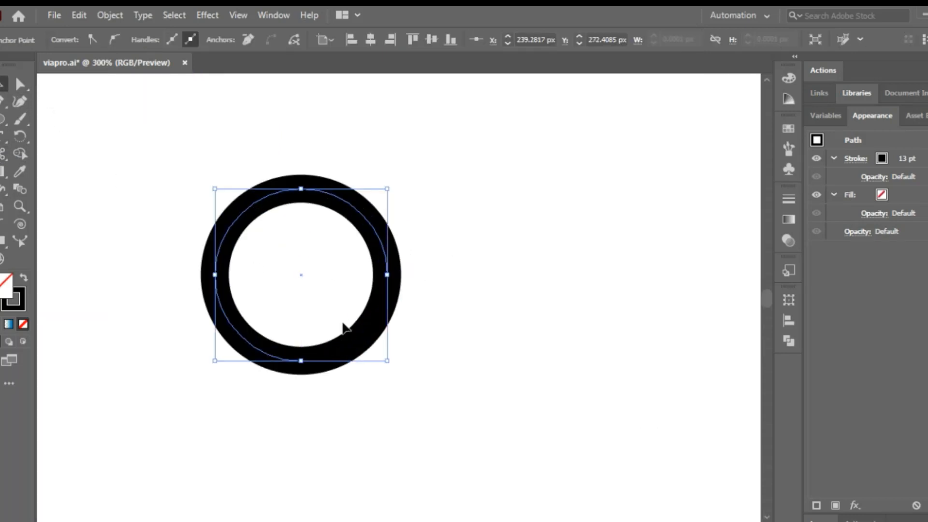
pyautogui.click(367, 343)
pyautogui.press('Delete')
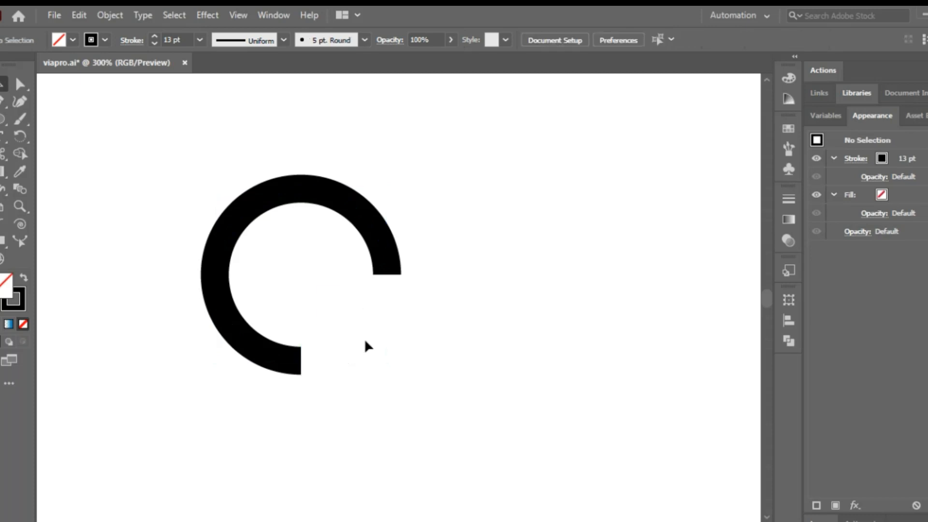
# Step: Extend the arc from its bottom endpoint with a straight horizontal segment about 67 px long to the right, using the Pen tool
pyautogui.click(3, 101)
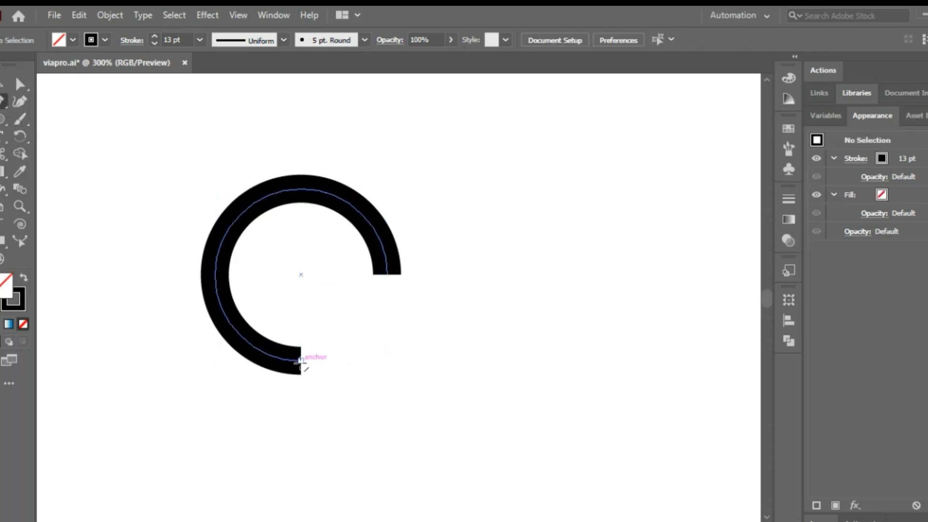
pyautogui.moveTo(301, 360); pyautogui.dragTo(443, 364)
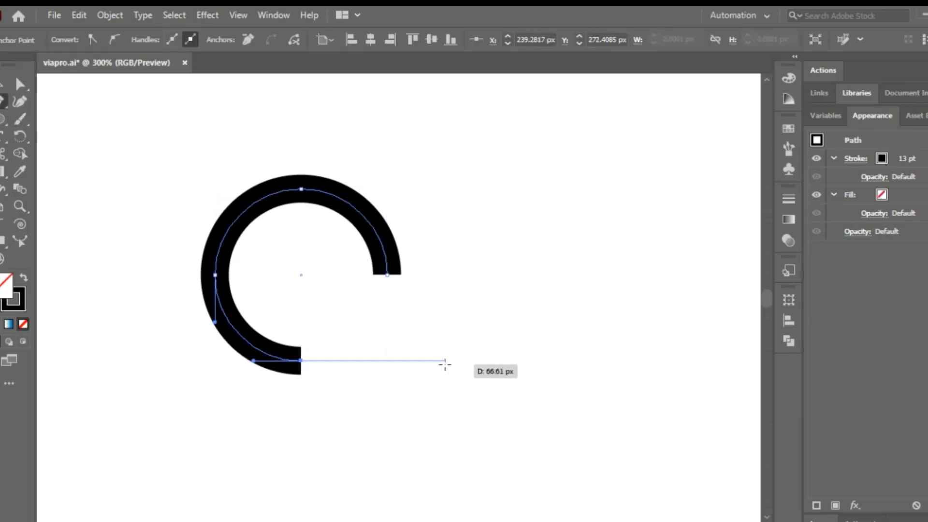
pyautogui.click(445, 360)
pyautogui.press('v')
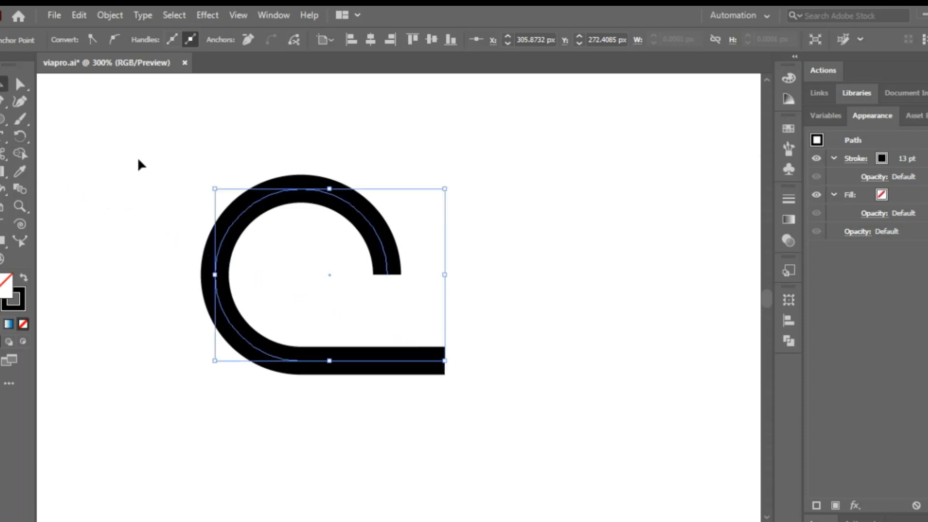
# Step: Rotate the arc-and-line path by 45° so its straight segment slants up to the right
pyautogui.moveTo(173, 172)
pyautogui.mouseDown()
pyautogui.moveTo(293, 271)
pyautogui.moveTo(257, 231)
pyautogui.mouseUp()
pyautogui.rightClick(256, 231)
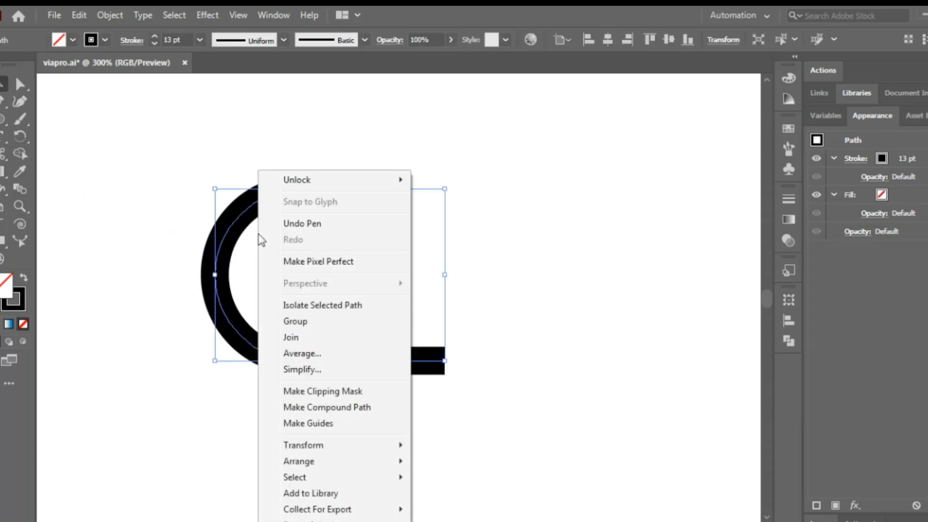
pyautogui.moveTo(329, 449)
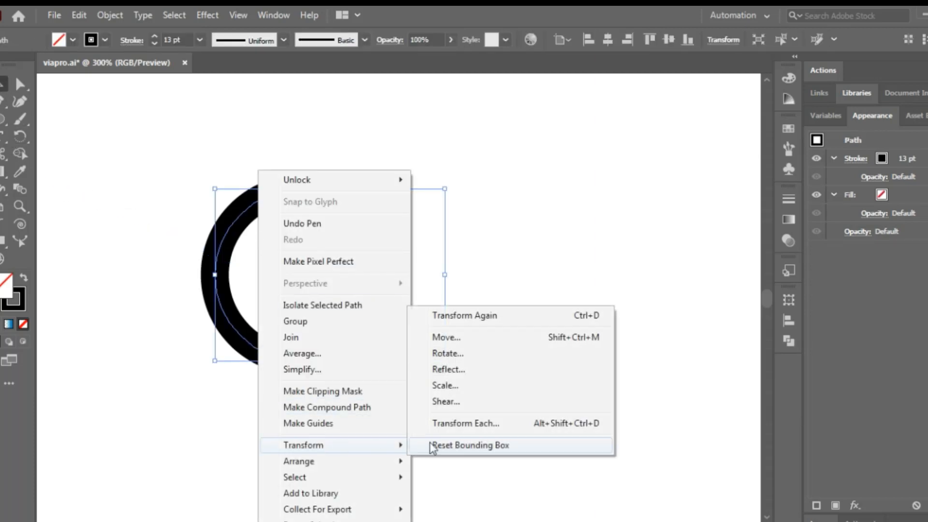
pyautogui.click(465, 357)
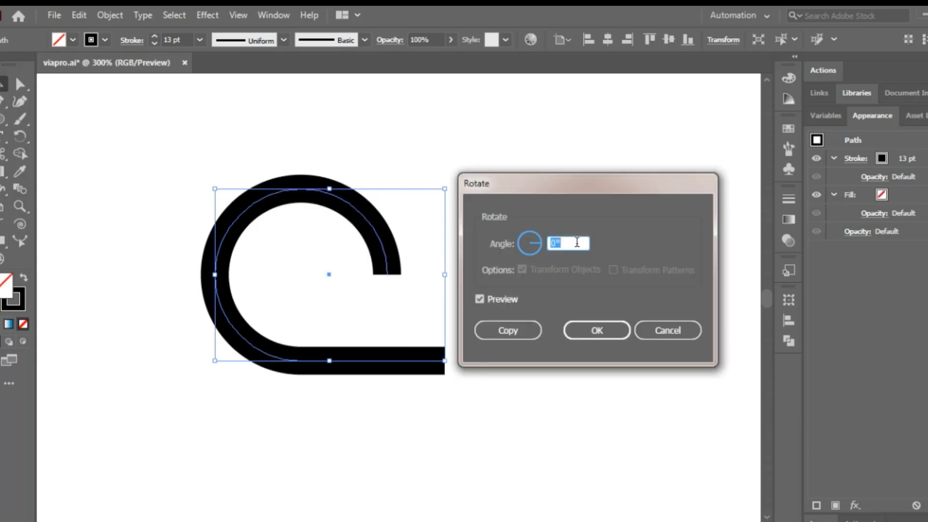
pyautogui.hotkey('shift', 'Up')
pyautogui.hotkey('shift', 'Up')
pyautogui.hotkey('shift', 'Up')
pyautogui.hotkey('shift', 'Up')
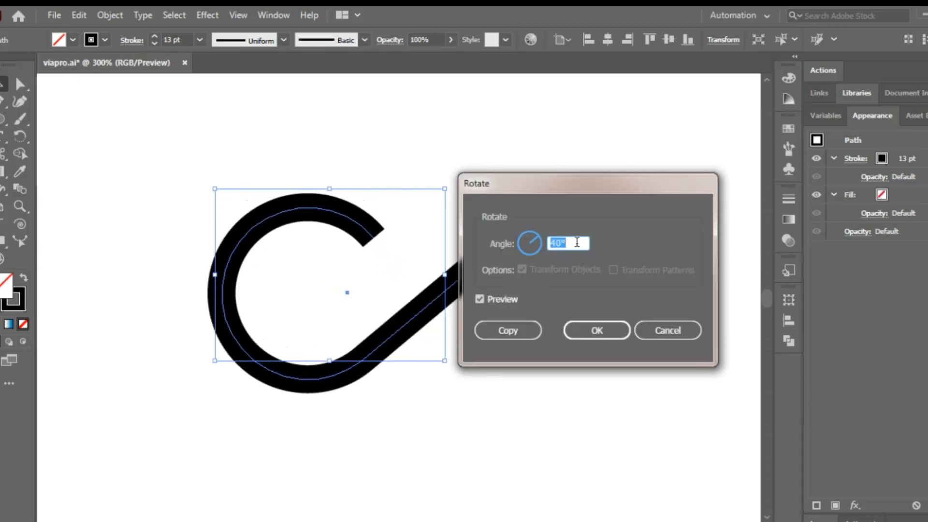
pyautogui.press('Up')
pyautogui.press('Up')
pyautogui.press('Up')
pyautogui.press('Up')
pyautogui.press('Up')
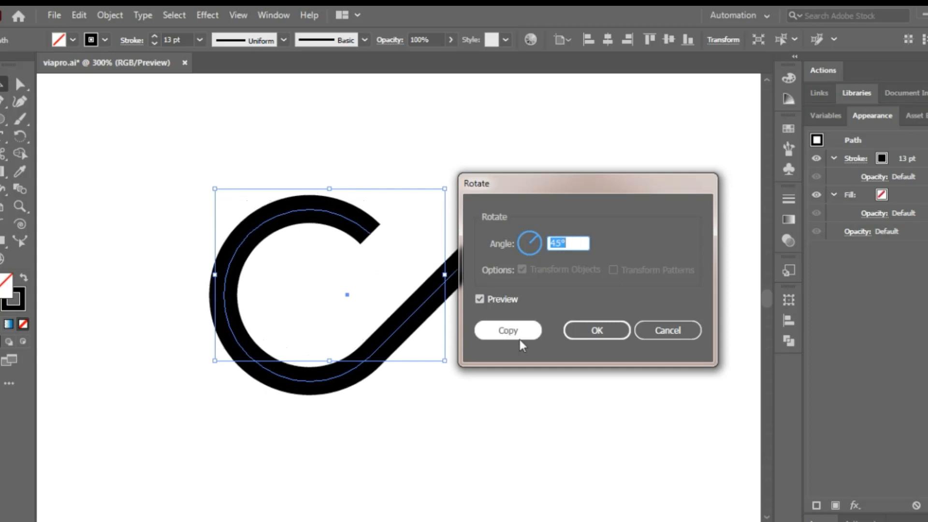
pyautogui.click(588, 335)
# Step: Create a copy of the path reflected across the vertical axis and shift it right until the open arc ends meet at their corners
pyautogui.rightClick(380, 287)
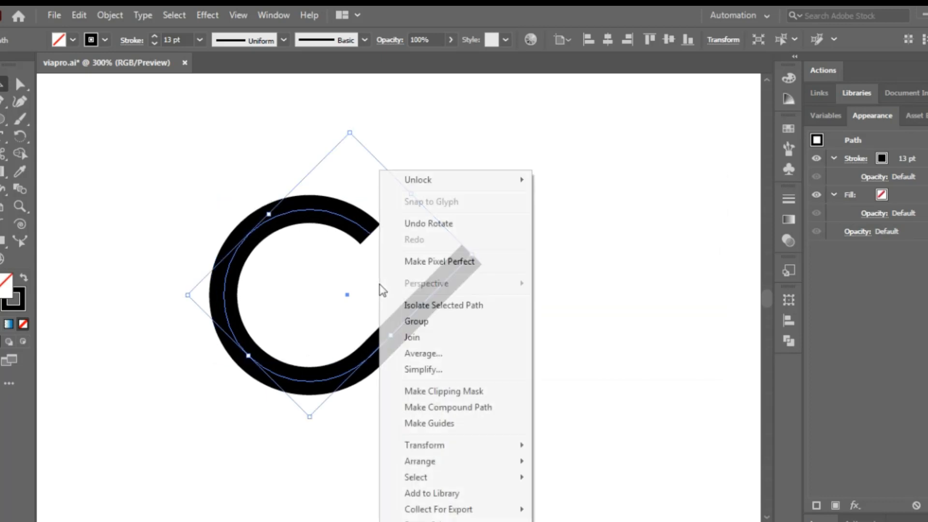
pyautogui.moveTo(437, 443)
pyautogui.click(556, 367)
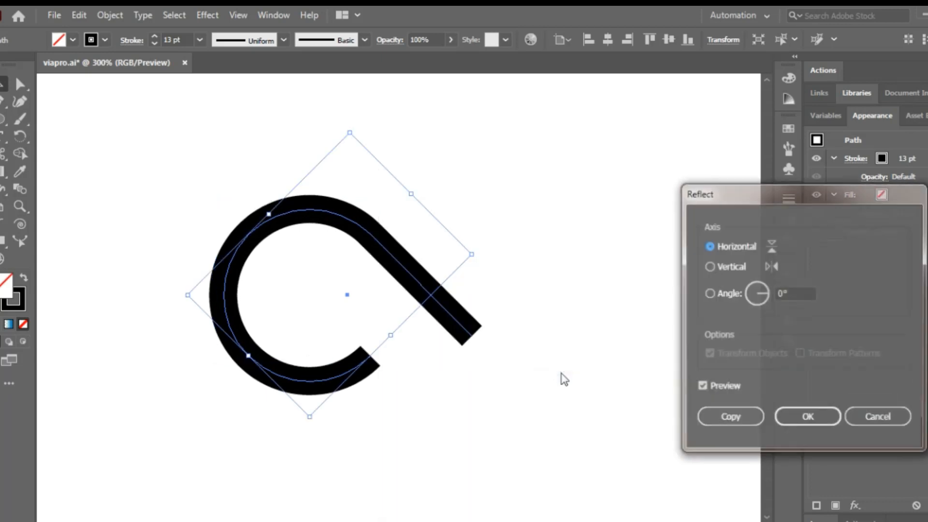
pyautogui.click(734, 266)
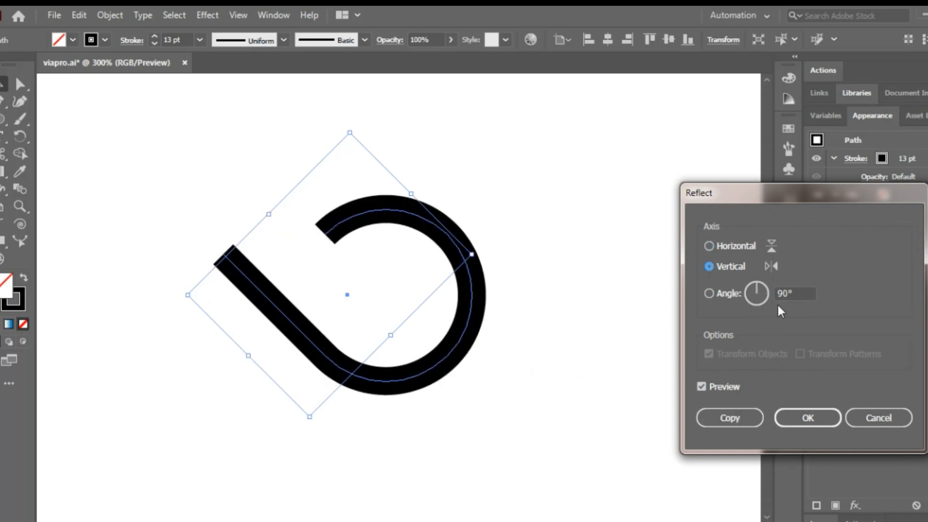
pyautogui.click(744, 418)
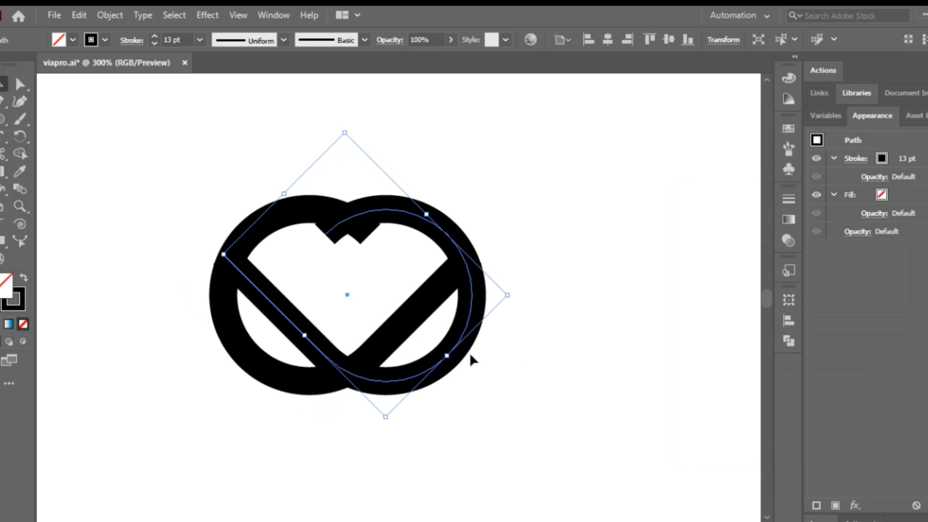
pyautogui.hotkey('shift', 'Right')
pyautogui.hotkey('shift', 'Right')
pyautogui.hotkey('shift', 'Right')
# Step: Reflect the copied path across the horizontal axis so both straight bars run parallel in an interlocking infinity shape
pyautogui.rightClick(470, 356)
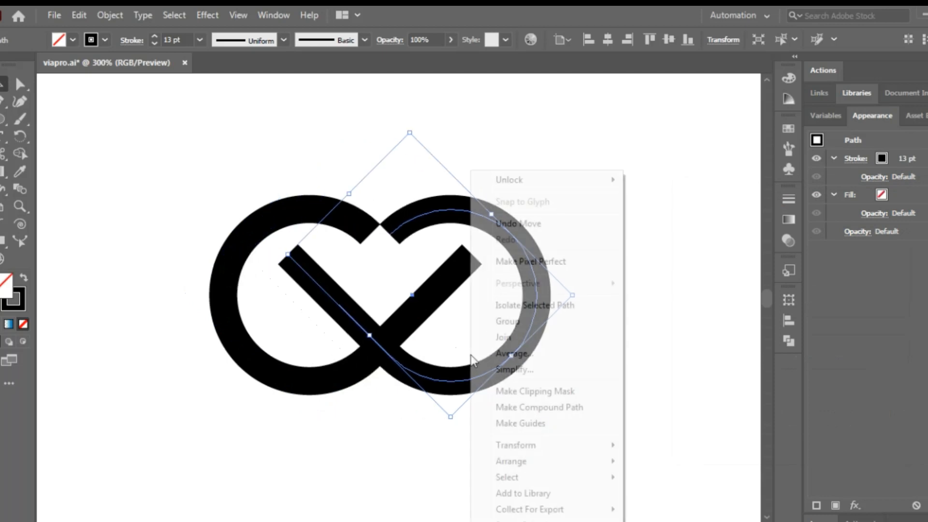
pyautogui.moveTo(518, 446)
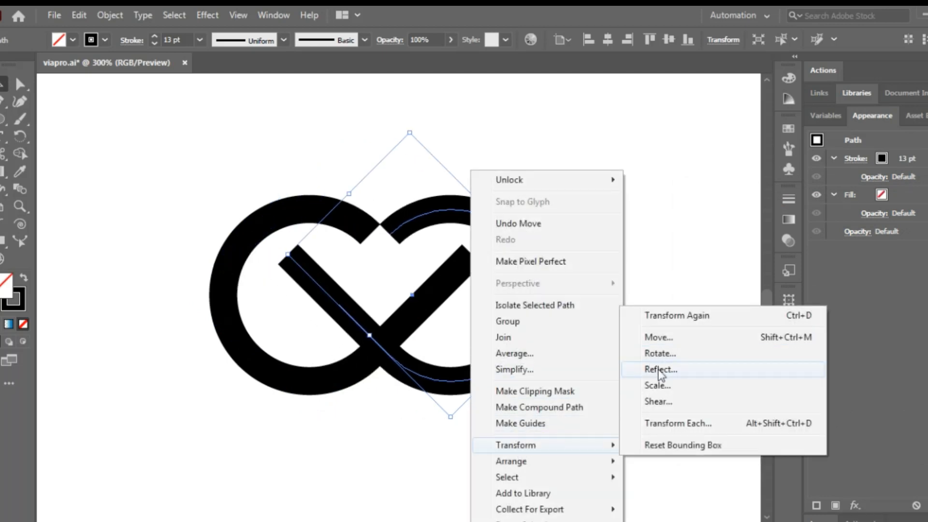
pyautogui.click(650, 369)
pyautogui.click(737, 245)
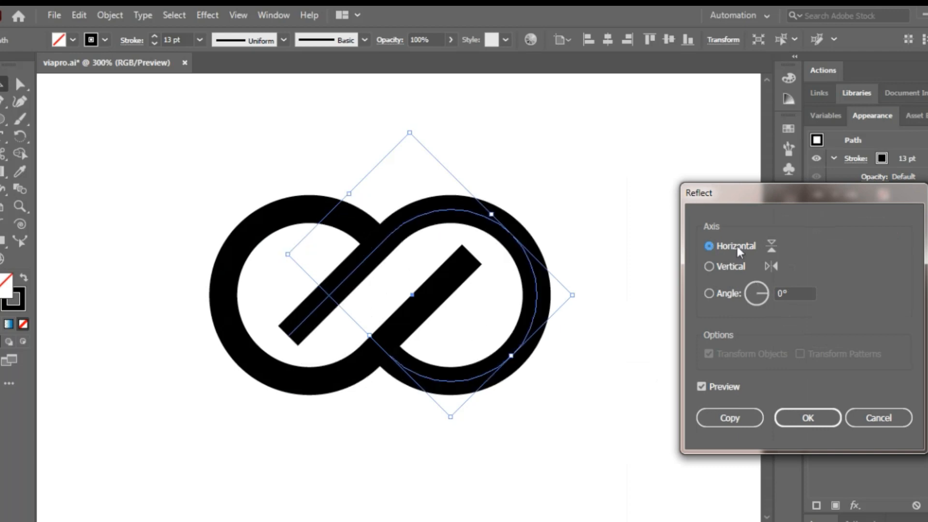
pyautogui.click(795, 418)
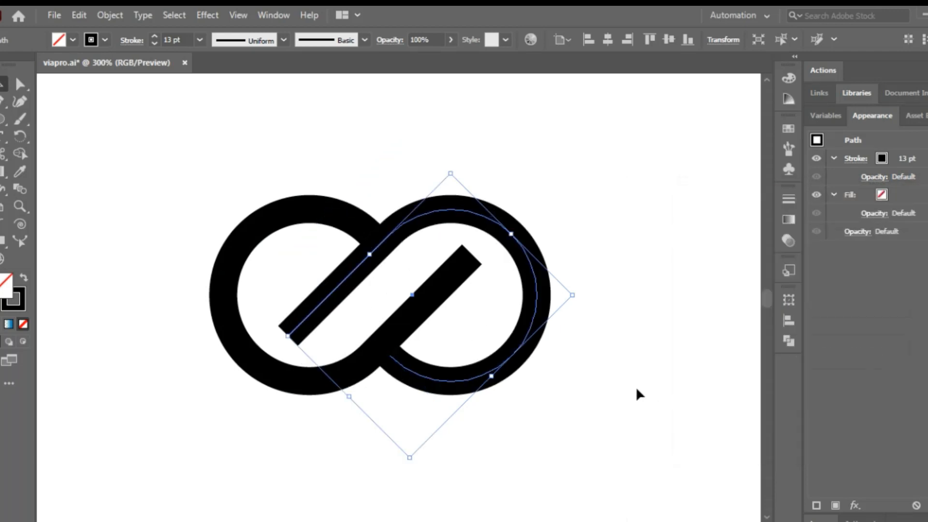
pyautogui.click(613, 380)
# Step: Set the stroke weight of both paths to 15 pt
pyautogui.scroll(-1, 613, 379)
pyautogui.scroll(1, 617, 354)
pyautogui.moveTo(198, 172); pyautogui.dragTo(572, 454)
pyautogui.click(172, 38)
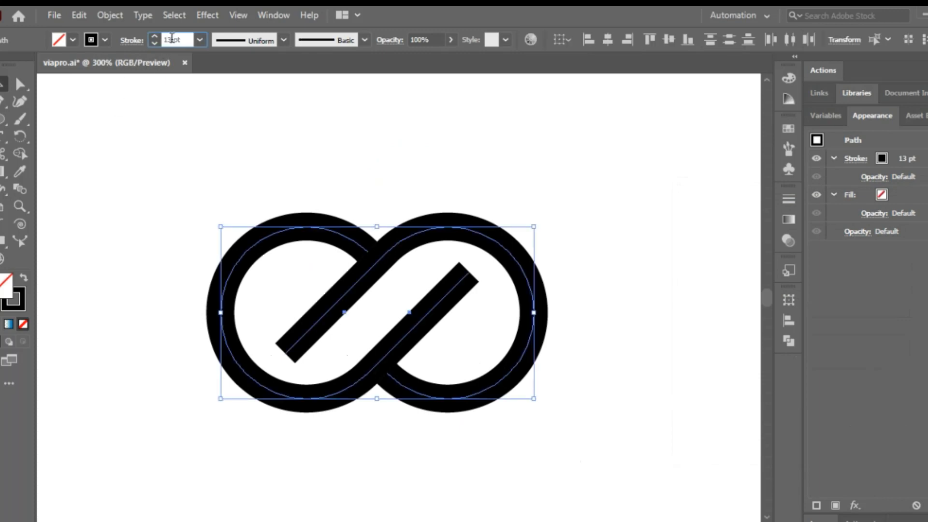
pyautogui.press('Up')
pyautogui.press('Up')
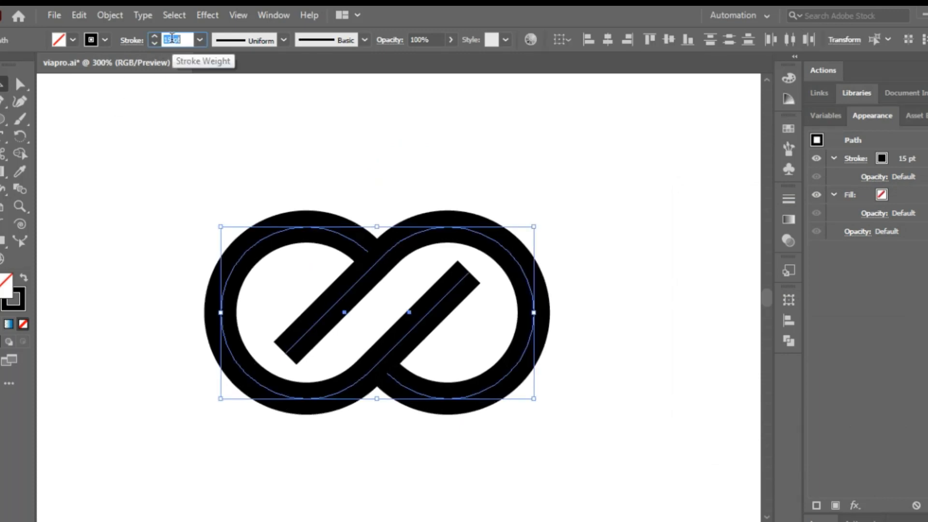
# Step: Expand the fill and stroke of both paths into filled shapes
pyautogui.click(110, 15)
pyautogui.click(166, 183)
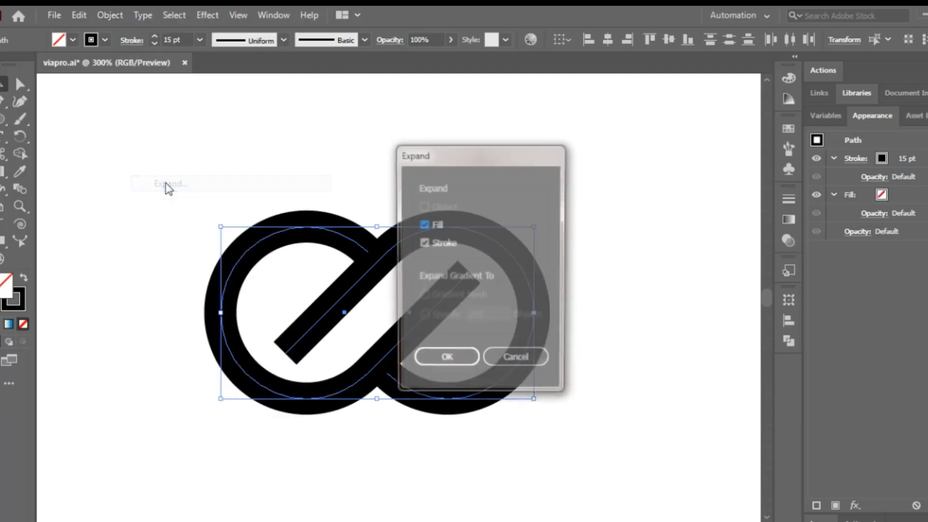
pyautogui.click(445, 361)
pyautogui.click(624, 338)
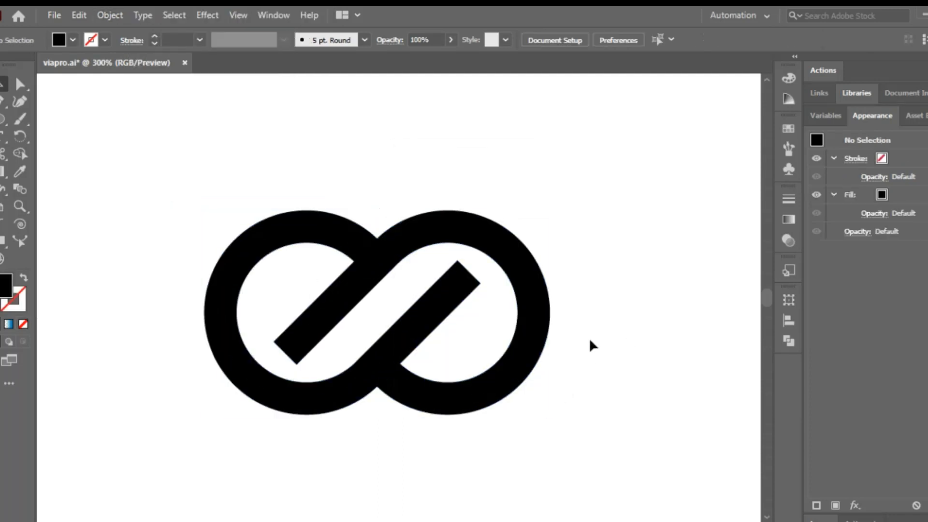
# Step: Round the lower corner of the left bar's free end and the upper corner of the right bar's free end to the maximum
pyautogui.scroll(1, 341, 306)
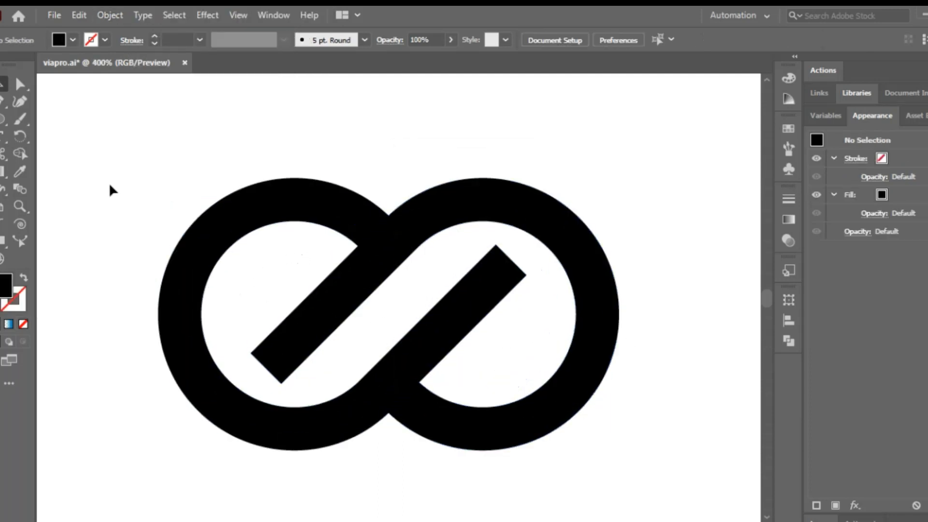
pyautogui.click(20, 84)
pyautogui.click(300, 353)
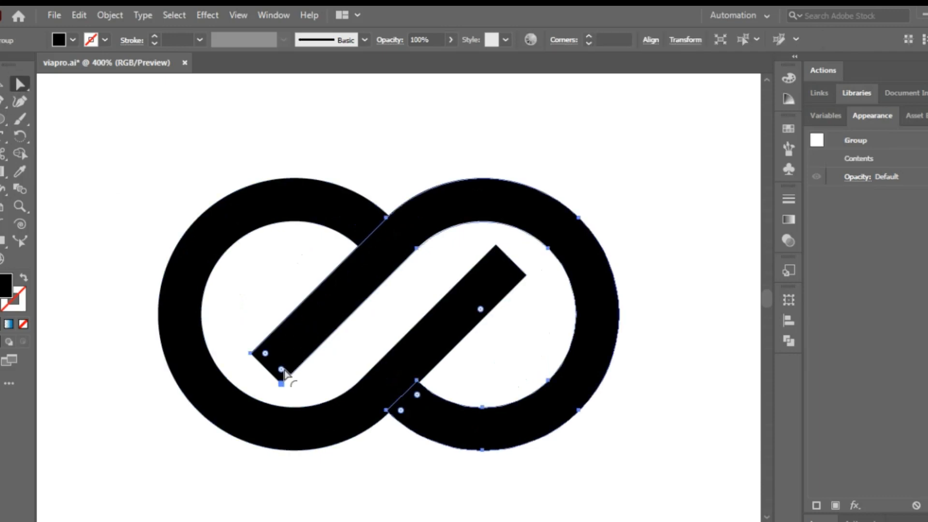
pyautogui.moveTo(285, 368); pyautogui.dragTo(294, 312)
pyautogui.click(495, 245)
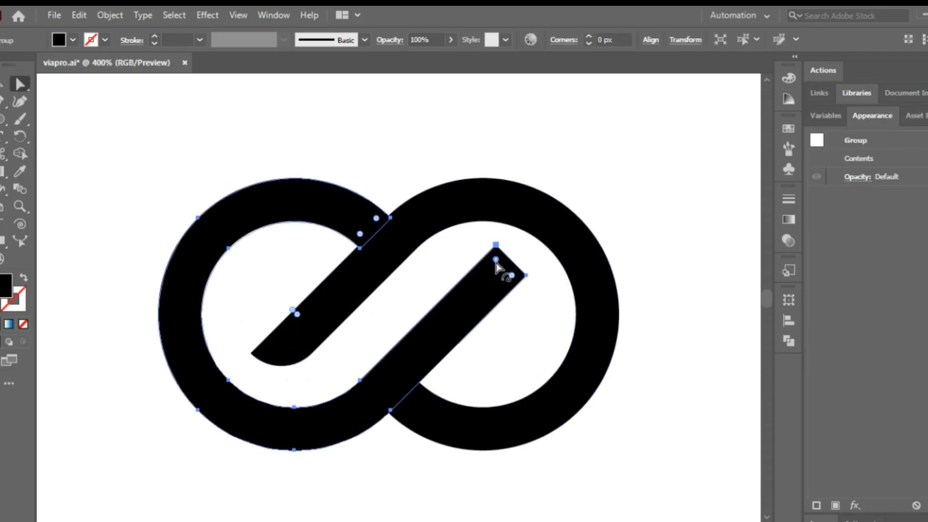
pyautogui.moveTo(497, 266); pyautogui.dragTo(492, 364)
pyautogui.click(493, 364)
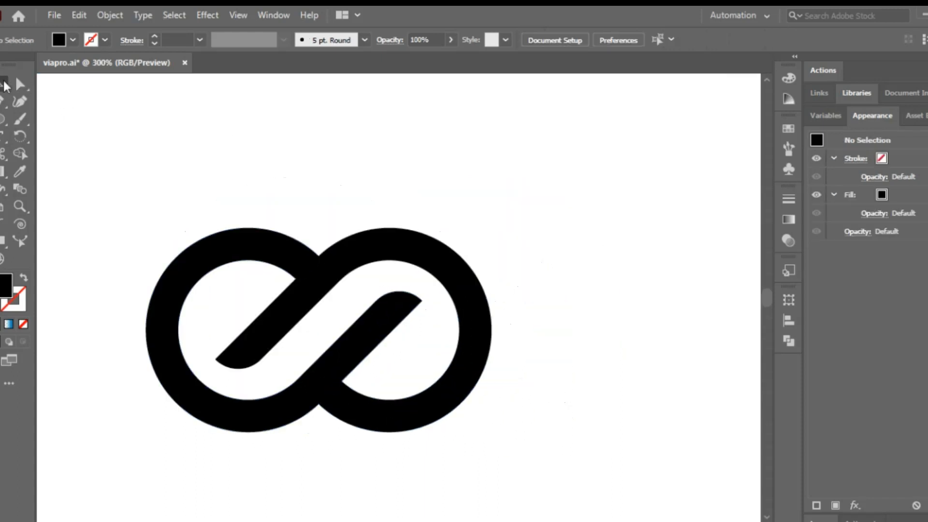
pyautogui.scroll(-1, 283, 227)
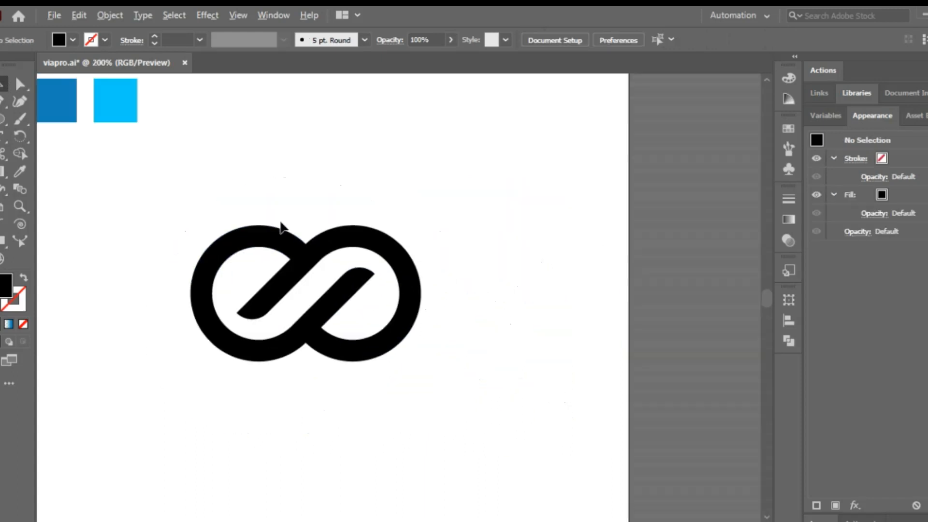
# Step: Fill the left loop shape with a linear gradient running from the dark blue swatch colour to the light blue swatch colour
pyautogui.click(263, 234)
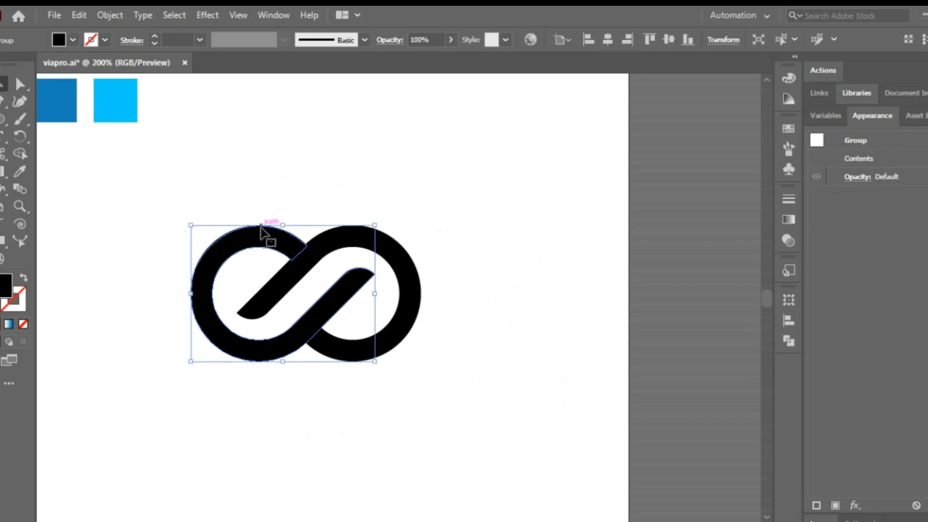
pyautogui.click(787, 219)
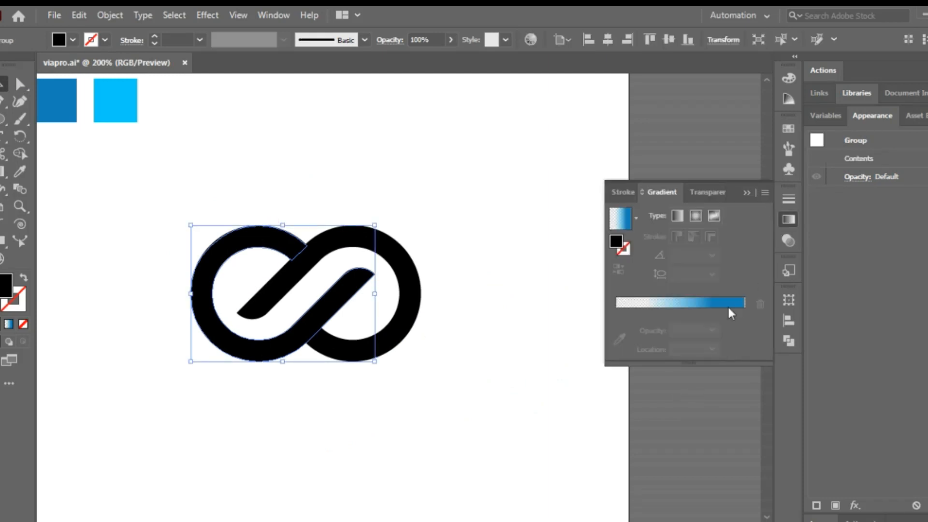
pyautogui.click(651, 313)
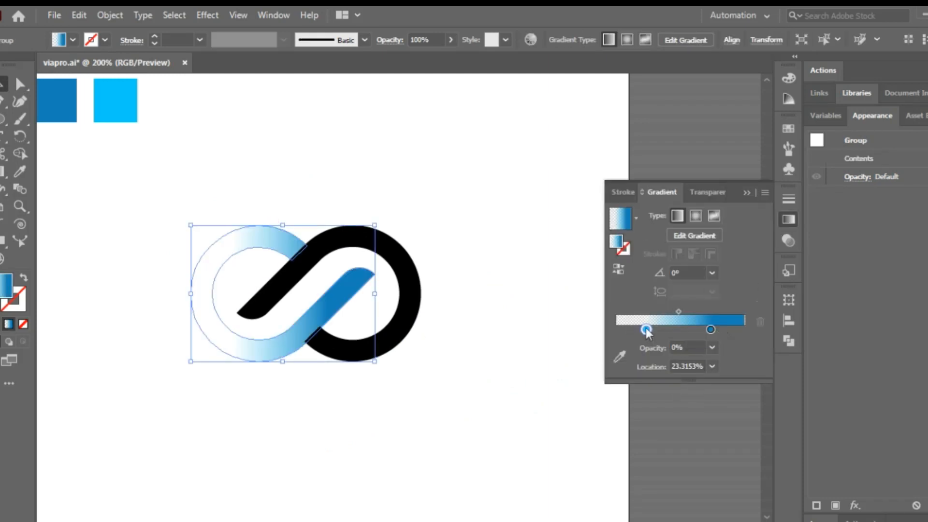
pyautogui.click(620, 356)
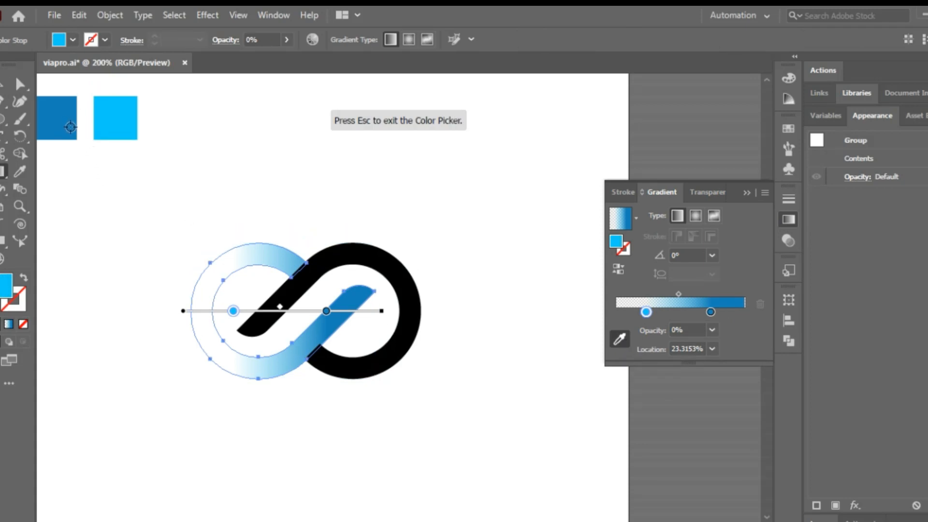
pyautogui.click(70, 127)
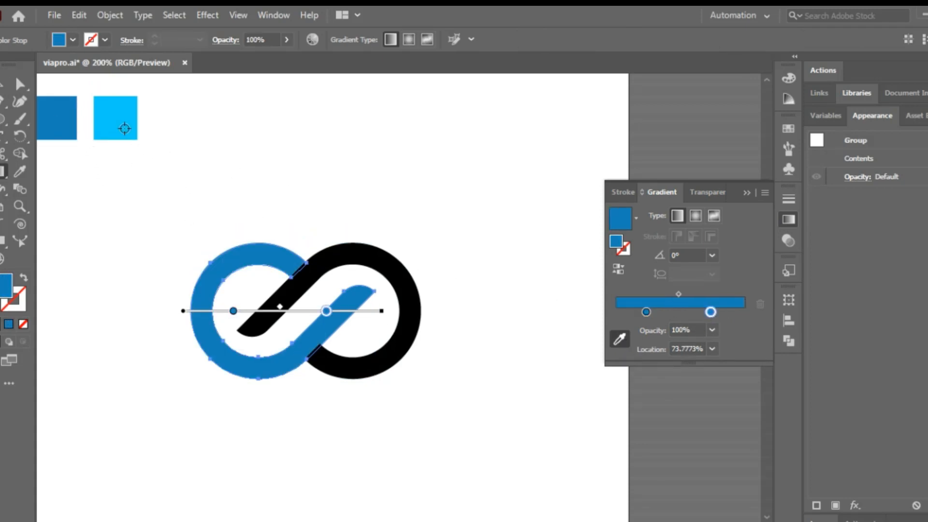
pyautogui.click(124, 129)
pyautogui.click(4, 92)
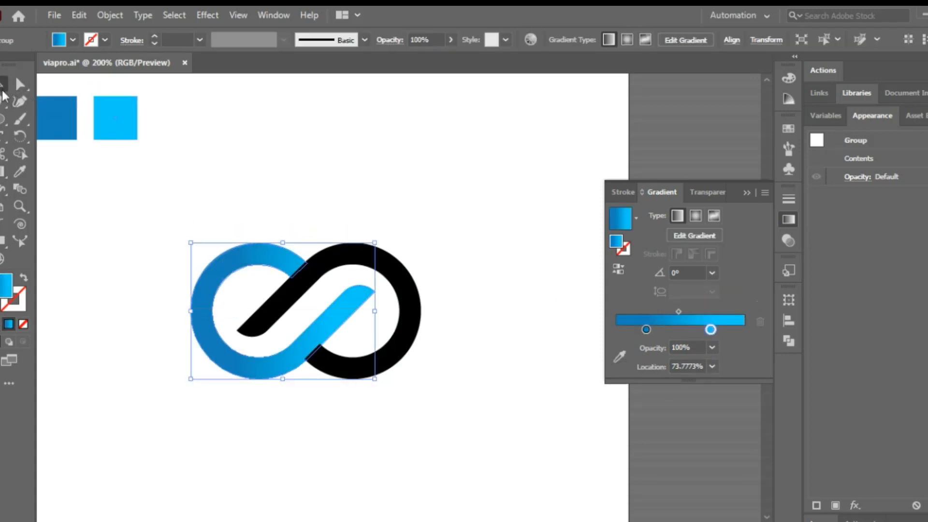
# Step: Redirect the left shape's gradient diagonally, dark blue at its lower-left curve and light blue toward the upper right
pyautogui.click(3, 170)
pyautogui.moveTo(326, 240); pyautogui.dragTo(220, 346)
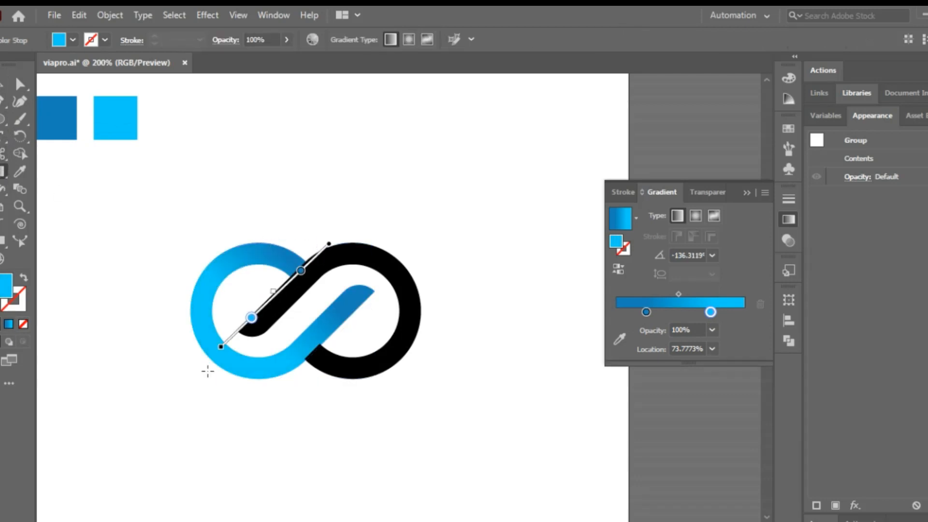
pyautogui.moveTo(198, 377); pyautogui.dragTo(336, 230)
pyautogui.click(2, 87)
# Step: Copy the left shape's blue gradient onto the black right loop shape with the Eyedropper
pyautogui.click(357, 261)
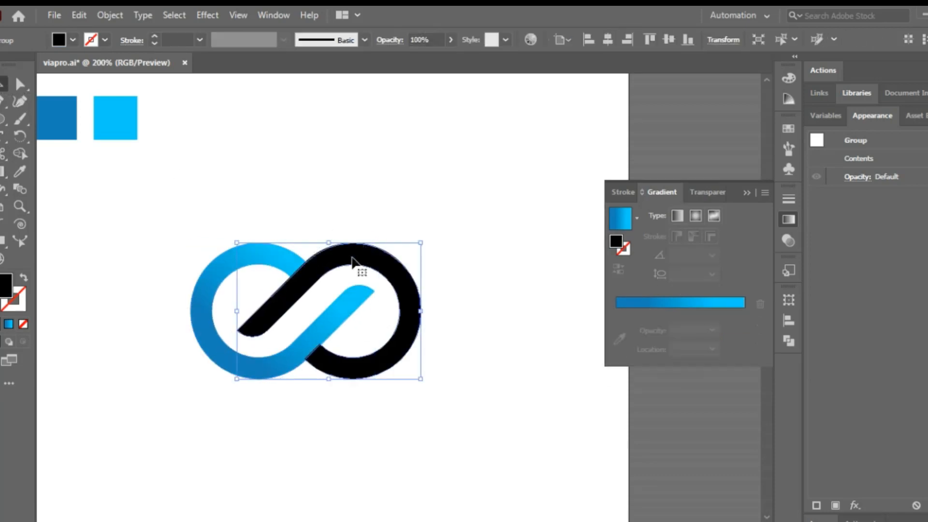
pyautogui.press('i')
pyautogui.click(244, 265)
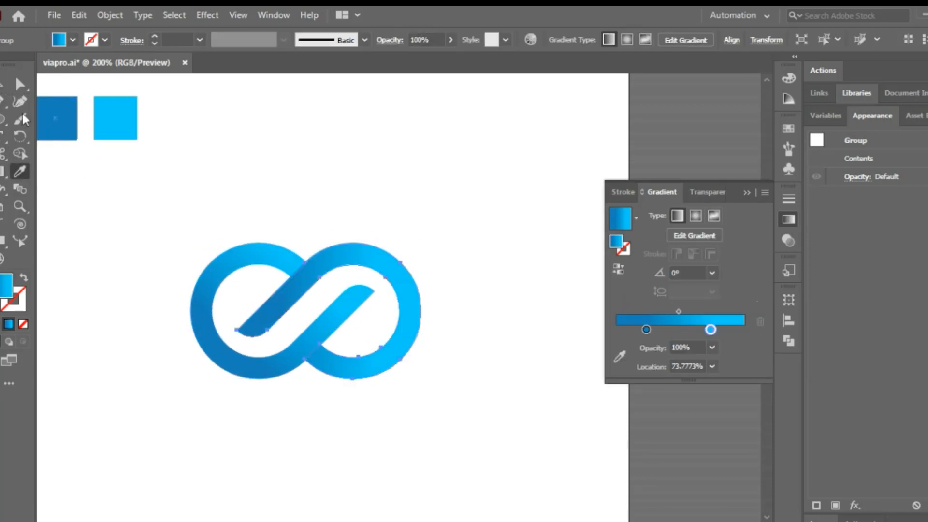
pyautogui.press('v')
# Step: Redirect the right shape's gradient diagonally, dark blue at its upper-right curve and light blue toward the lower left
pyautogui.click(12, 174)
pyautogui.click(402, 256)
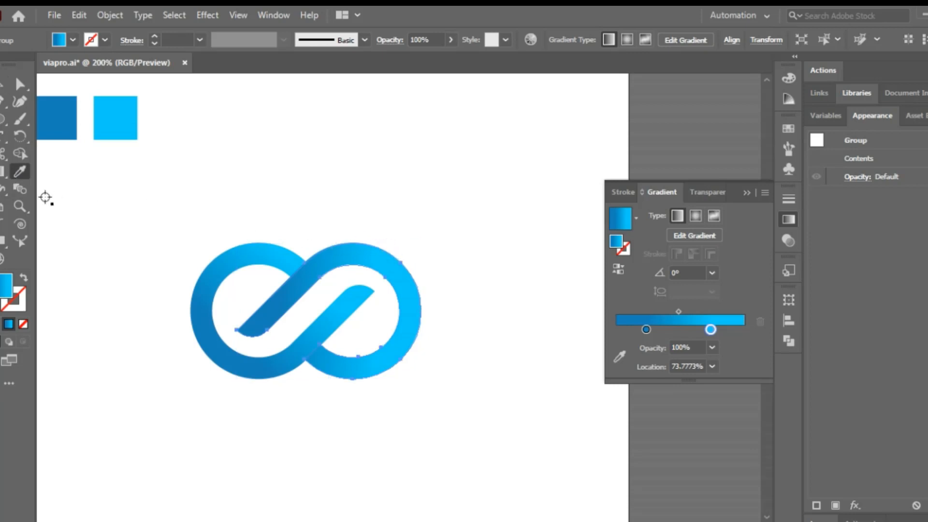
pyautogui.press('g')
pyautogui.moveTo(440, 250); pyautogui.dragTo(311, 376)
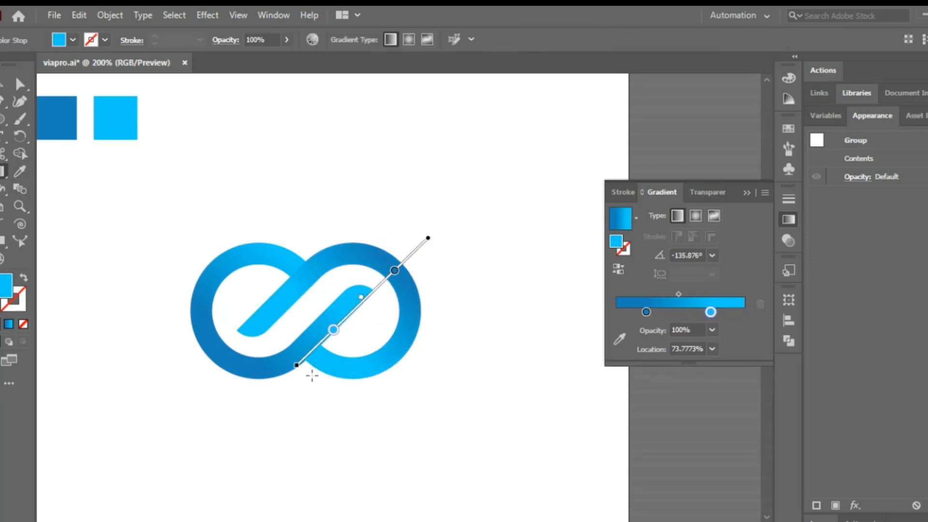
pyautogui.press('v')
pyautogui.click(332, 163)
pyautogui.scroll(3, 307, 268)
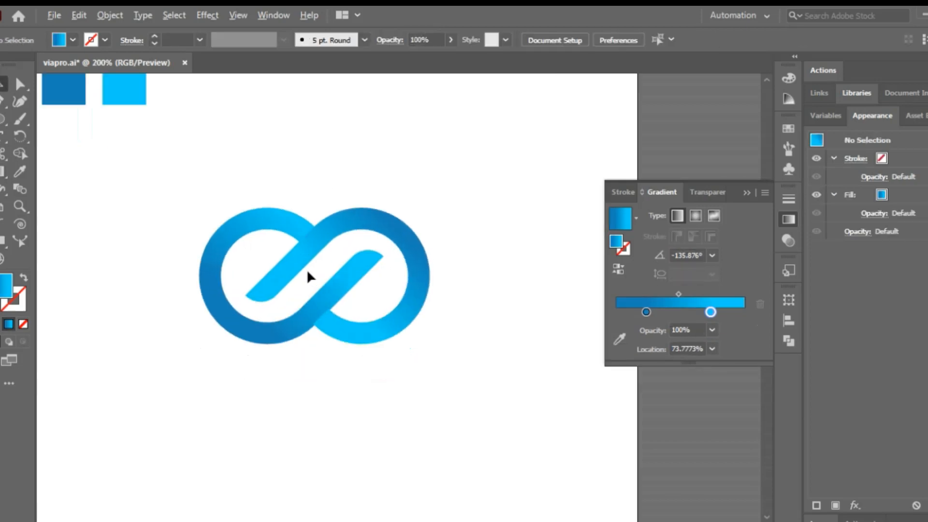
pyautogui.scroll(1, 227, 207)
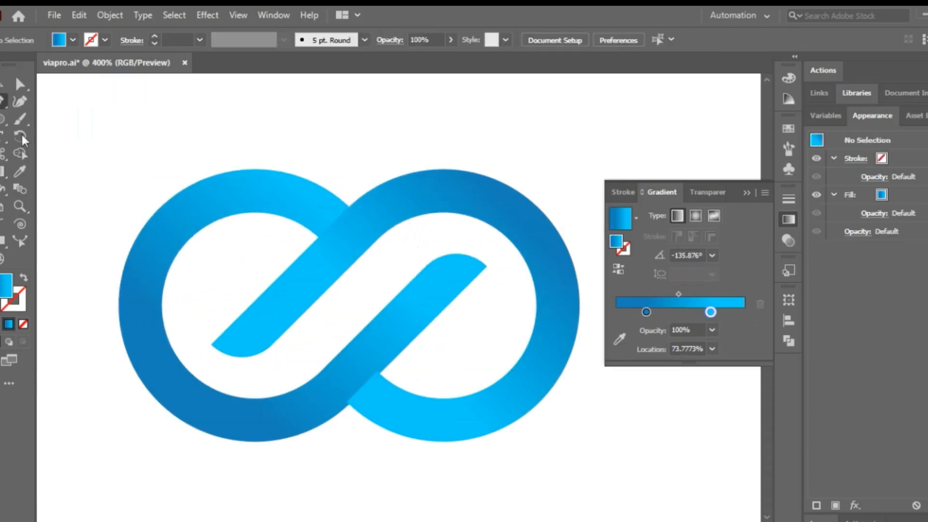
pyautogui.scroll(1, 380, 200)
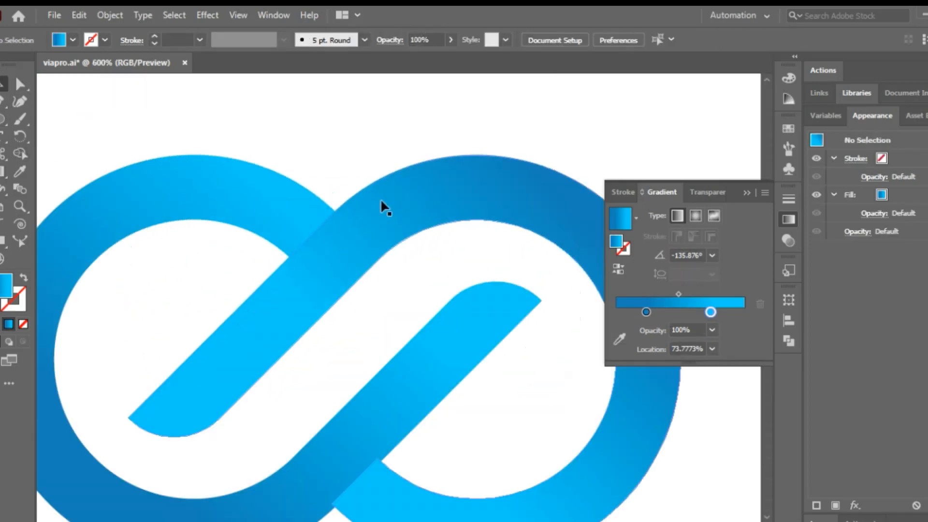
pyautogui.click(358, 228)
pyautogui.click(341, 135)
pyautogui.press('p')
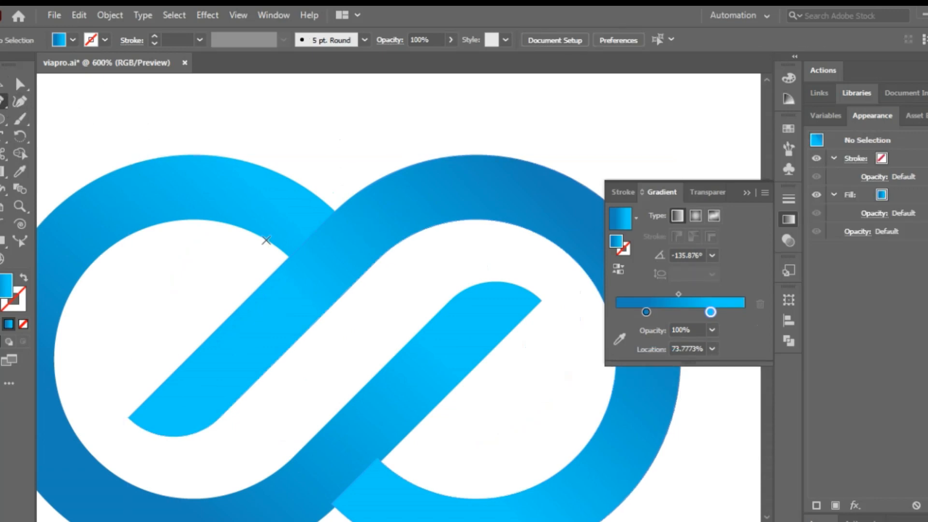
pyautogui.click(283, 266)
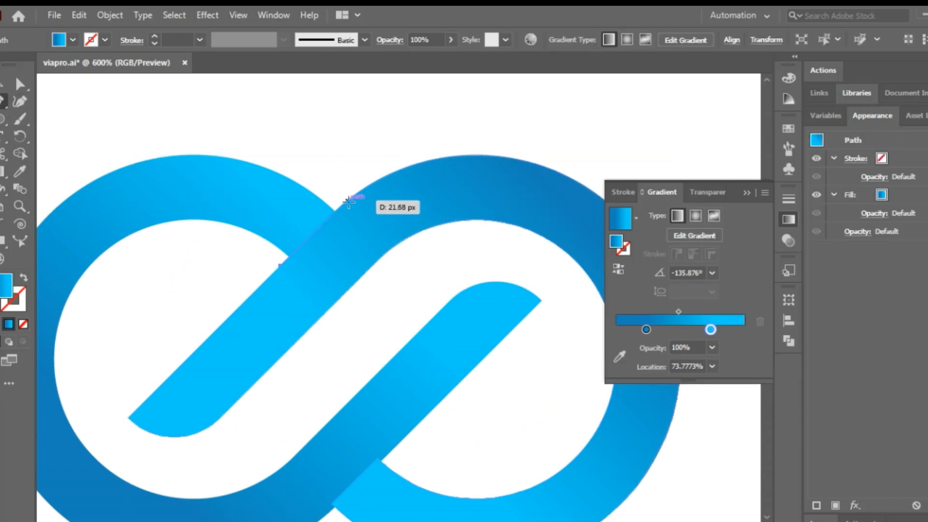
pyautogui.moveTo(346, 199); pyautogui.dragTo(86, 155)
pyautogui.press('v')
pyautogui.keyDown('shift'); pyautogui.click(168, 179); pyautogui.keyUp('shift')
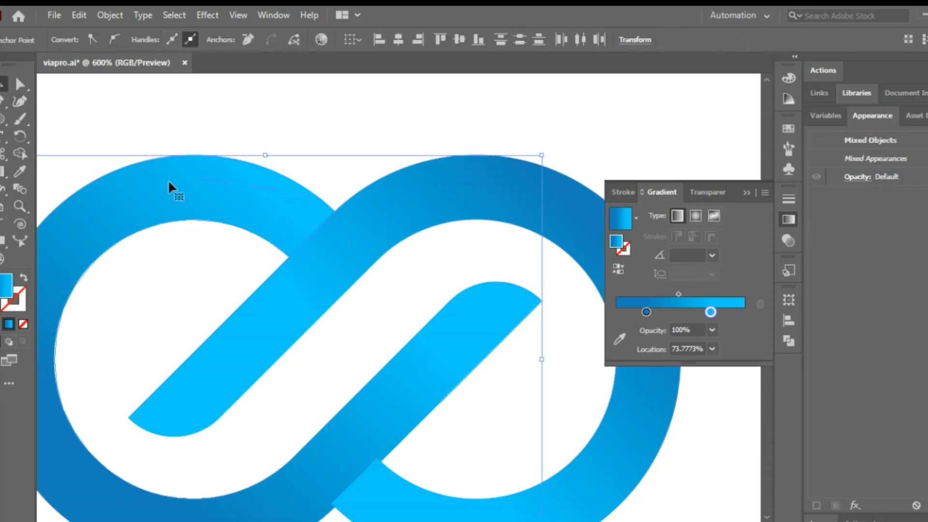
pyautogui.click(20, 153)
pyautogui.scroll(1, 311, 255)
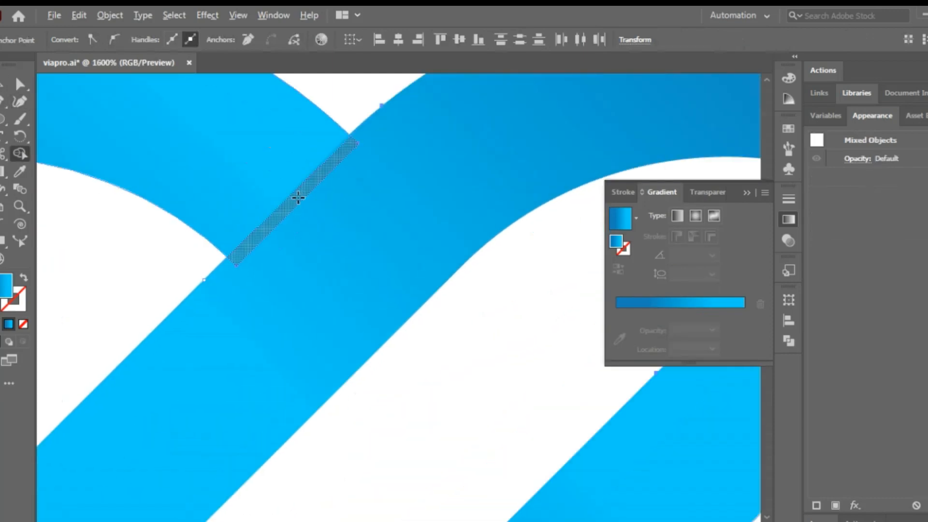
pyautogui.press('v')
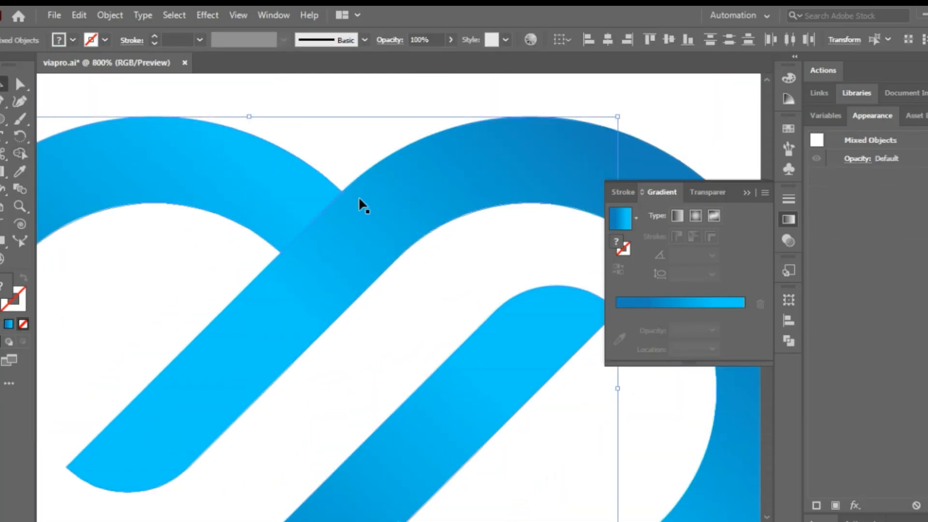
pyautogui.click(336, 198)
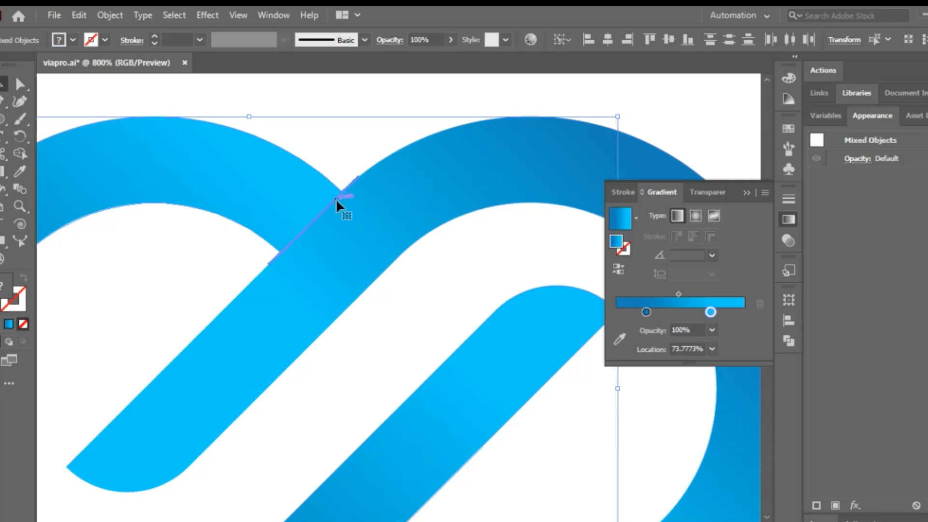
pyautogui.press('Delete')
pyautogui.hotkey('ctrl', 'z')
pyautogui.click(325, 151)
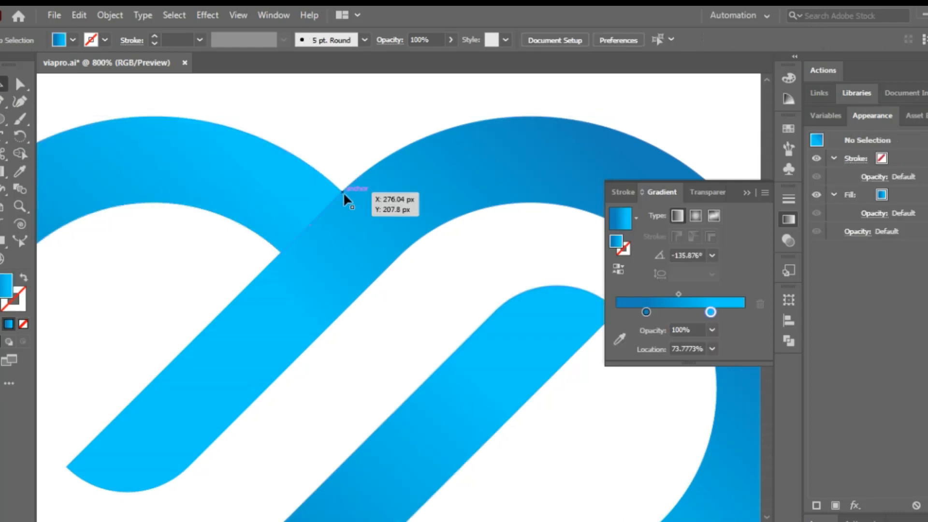
pyautogui.click(343, 192)
pyautogui.hotkey('ctrl', 'shift', 'a')
# Step: Draw a closed four-sided Pen path covering the upper crossing, from the left ring's upper arc across the diagonal bar
pyautogui.keyDown('alt'); pyautogui.scroll(-4, 343, 193); pyautogui.keyUp('alt')
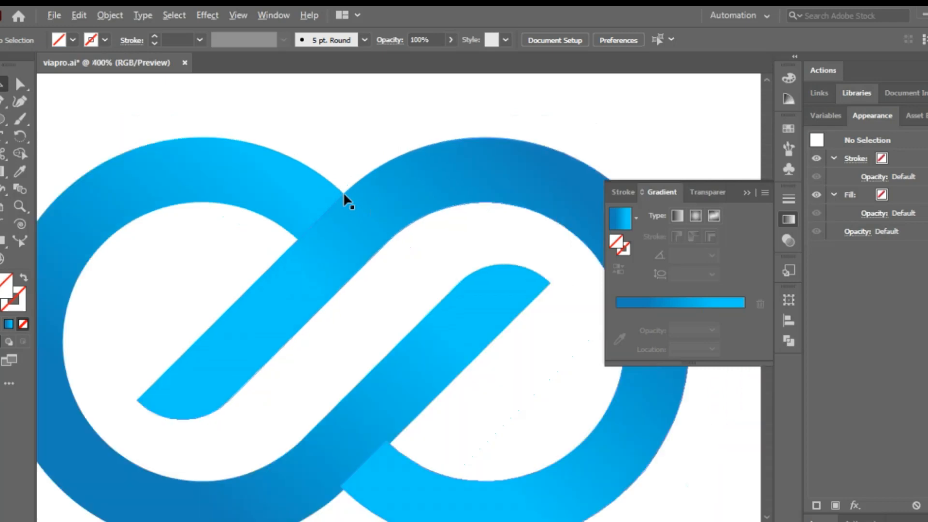
pyautogui.keyDown('alt'); pyautogui.scroll(1, 330, 227); pyautogui.keyUp('alt')
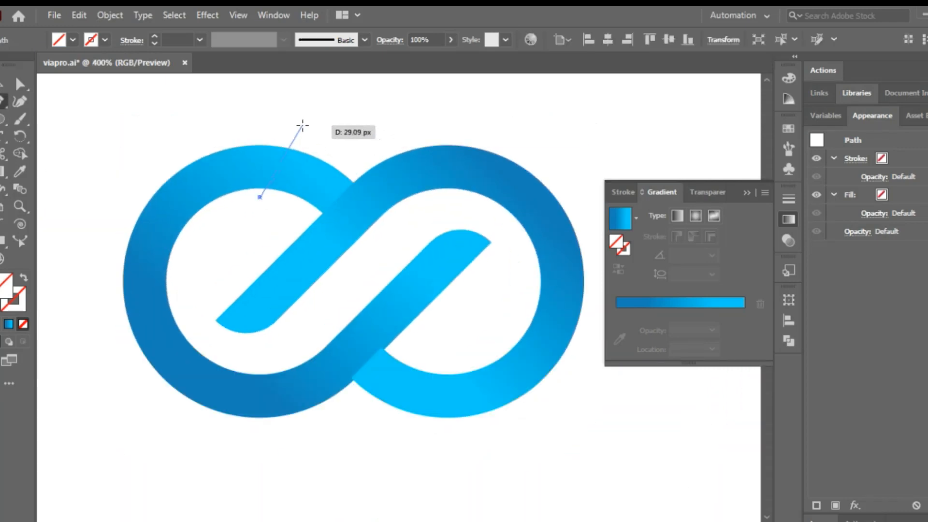
pyautogui.moveTo(302, 125); pyautogui.dragTo(404, 218)
pyautogui.click(404, 218)
pyautogui.click(358, 261)
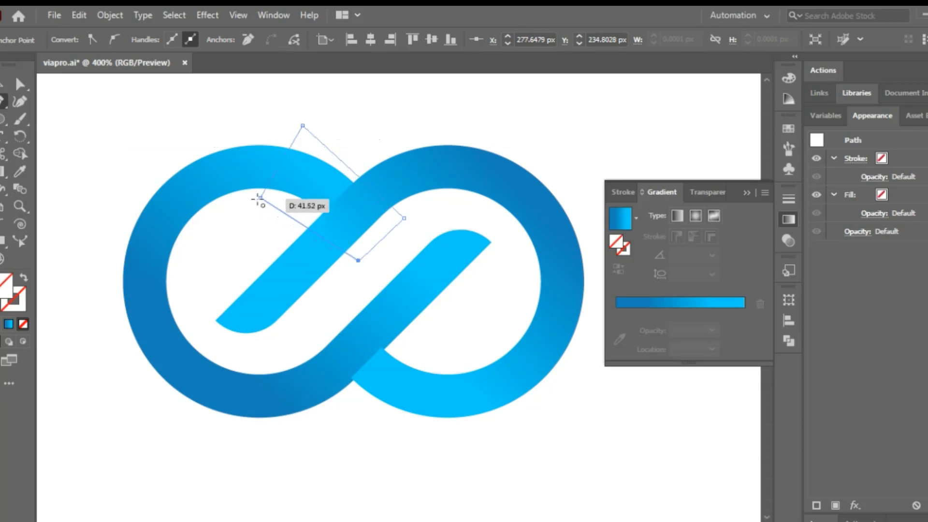
pyautogui.click(259, 197)
# Step: Fill the four-sided path with the logo's dark-to-light blue gradient using the Eyedropper
pyautogui.click(20, 172)
pyautogui.keyDown('alt'); pyautogui.scroll(-2, 175, 257); pyautogui.keyUp('alt')
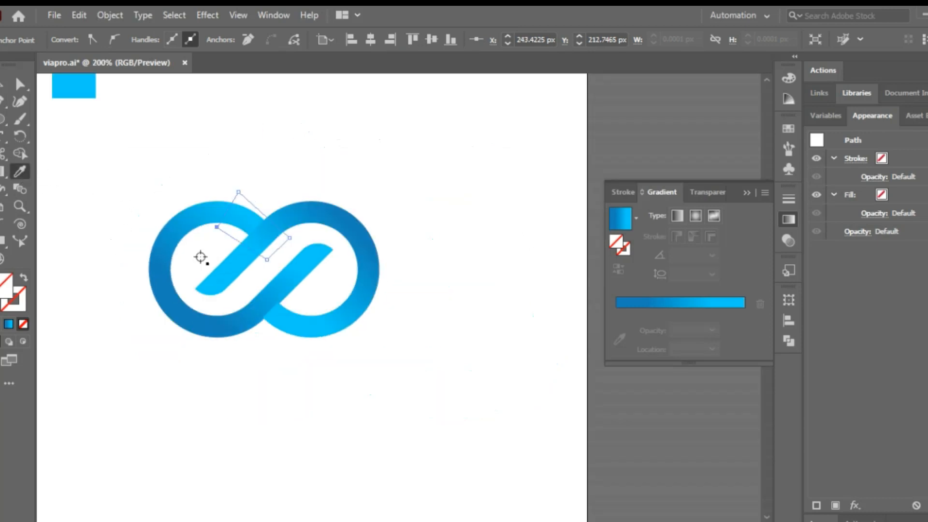
pyautogui.click(211, 246)
pyautogui.press('v')
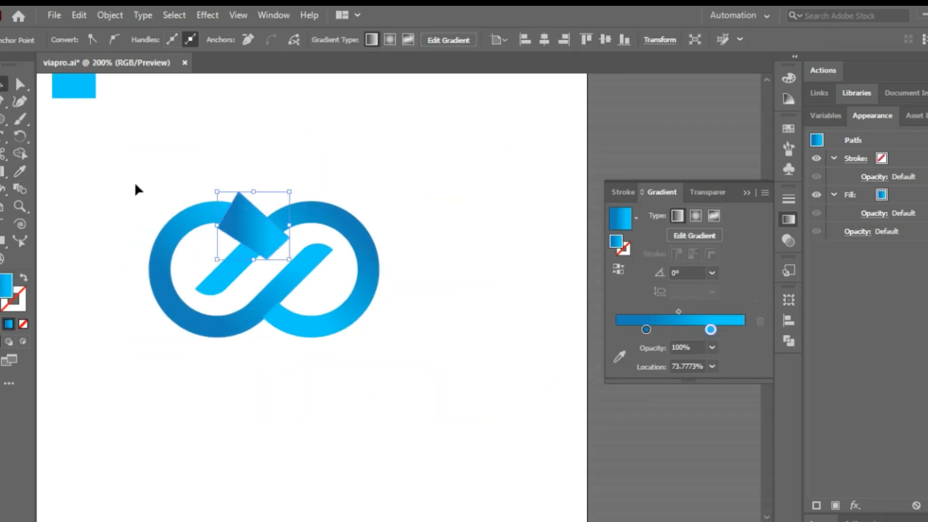
# Step: Trim the four-sided shape with the Shape Builder, removing the area outside the left ring's band
pyautogui.scroll(5, 198, 239)
pyautogui.scroll(-1, 221, 317)
pyautogui.keyDown('alt'); pyautogui.scroll(2, 242, 445); pyautogui.keyUp('alt')
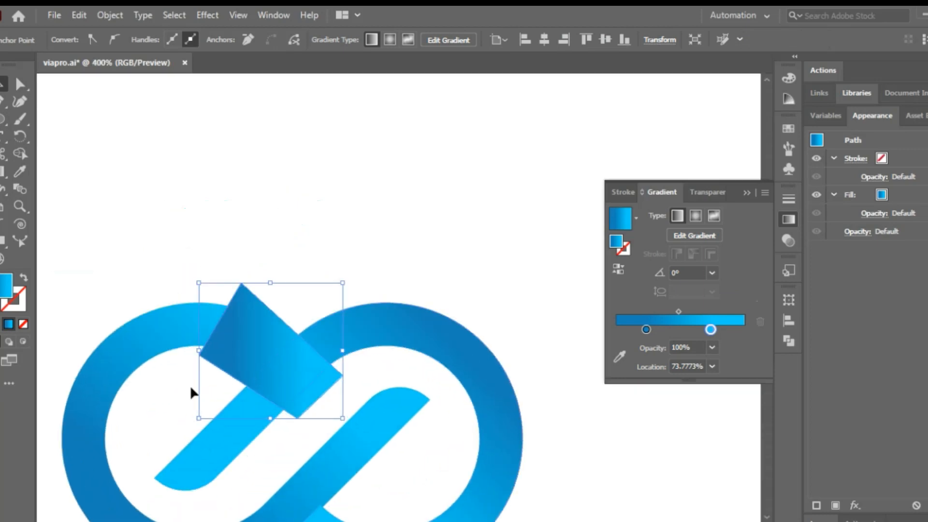
pyautogui.keyDown('shift'); pyautogui.click(162, 347); pyautogui.keyUp('shift')
pyautogui.hotkey('shift', 'm')
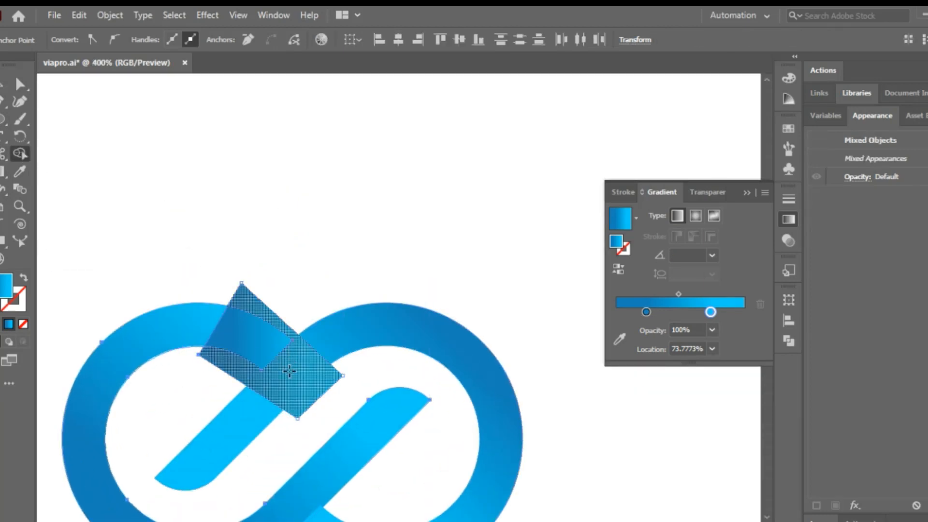
pyautogui.keyDown('alt'); pyautogui.click(289, 371); pyautogui.keyUp('alt')
pyautogui.press('v')
# Step: Redirect the trimmed segment's gradient along the arc, with dark blue against the diagonal bar and light blue toward the upper left
pyautogui.click(224, 201)
pyautogui.click(244, 348)
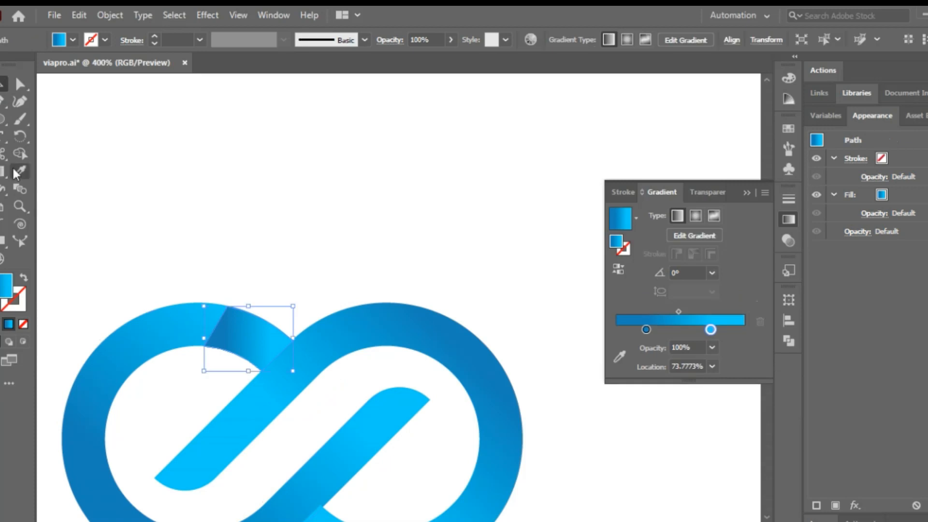
pyautogui.click(14, 172)
pyautogui.keyDown('alt'); pyautogui.scroll(1, 256, 377); pyautogui.keyUp('alt')
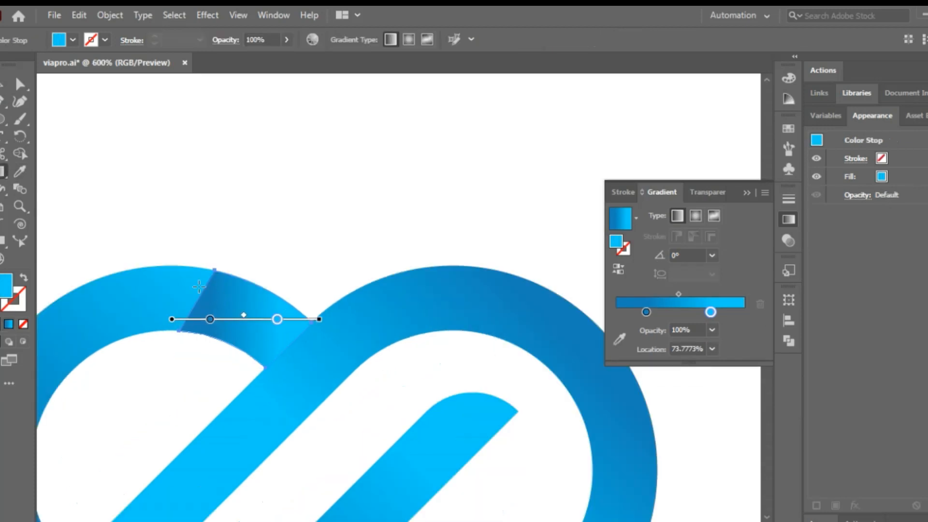
pyautogui.moveTo(191, 284); pyautogui.dragTo(238, 320)
pyautogui.moveTo(300, 352)
pyautogui.mouseDown()
pyautogui.moveTo(203, 276)
pyautogui.moveTo(209, 280)
pyautogui.mouseUp()
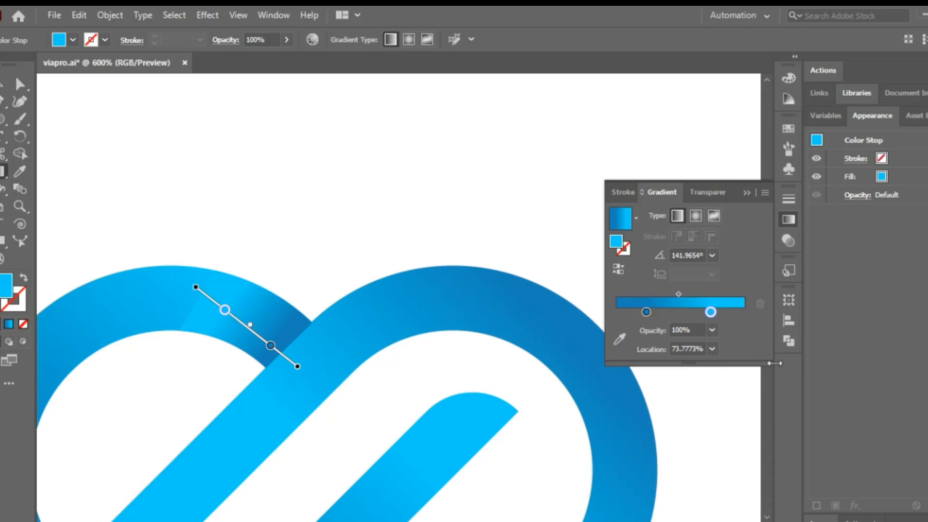
# Step: Fade the segment into a shadow: light blue stop at 0% opacity and about 83.5% location, dark stop at about 21.1%
pyautogui.click(712, 329)
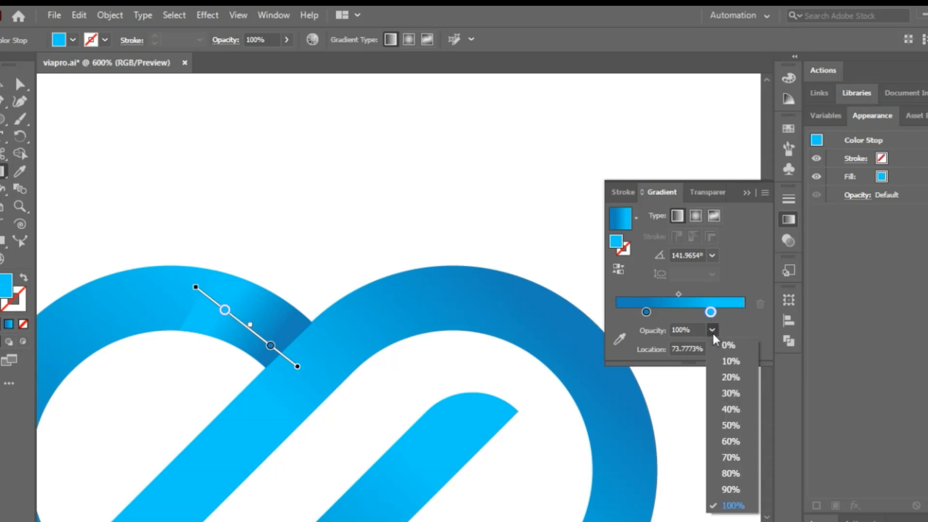
pyautogui.click(721, 349)
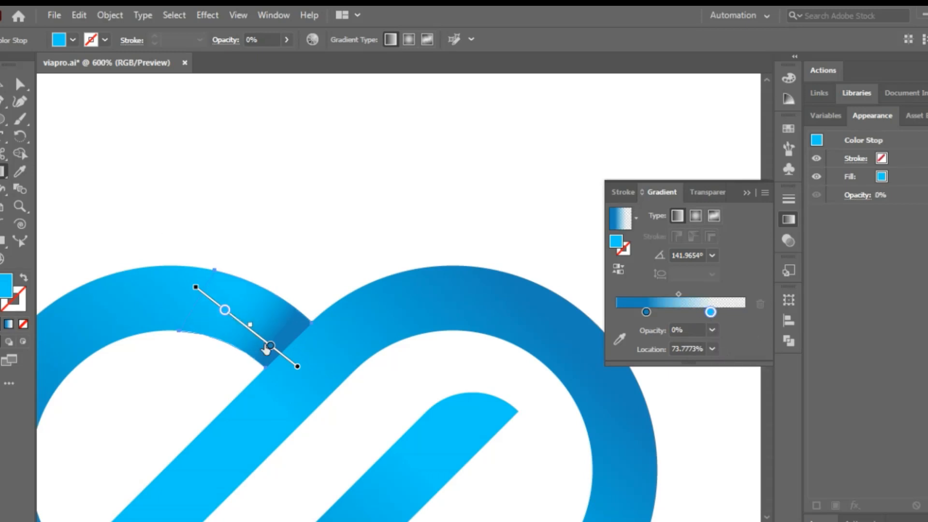
pyautogui.moveTo(267, 348)
pyautogui.mouseDown()
pyautogui.moveTo(234, 321)
pyautogui.moveTo(271, 349)
pyautogui.mouseUp()
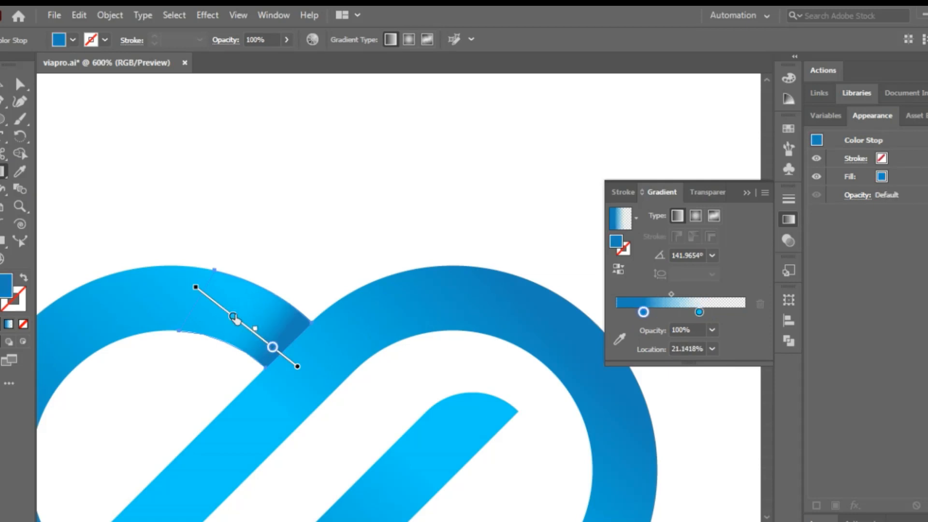
pyautogui.moveTo(233, 317); pyautogui.dragTo(215, 305)
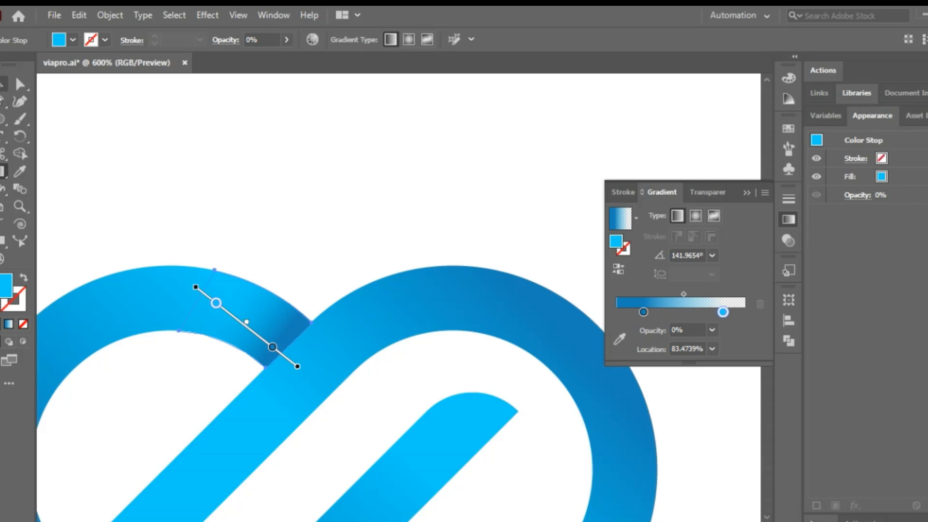
# Step: Draw a straight Pen path along the lower diagonal bar's edge, cutting across the overlapping end of the right ring's band
pyautogui.press('v')
pyautogui.click(262, 174)
pyautogui.hotkey('ctrl', '-')
pyautogui.hotkey('ctrl', '-')
pyautogui.hotkey('ctrl', '-')
pyautogui.hotkey('ctrl', '-')
pyautogui.hotkey('ctrl', '=')
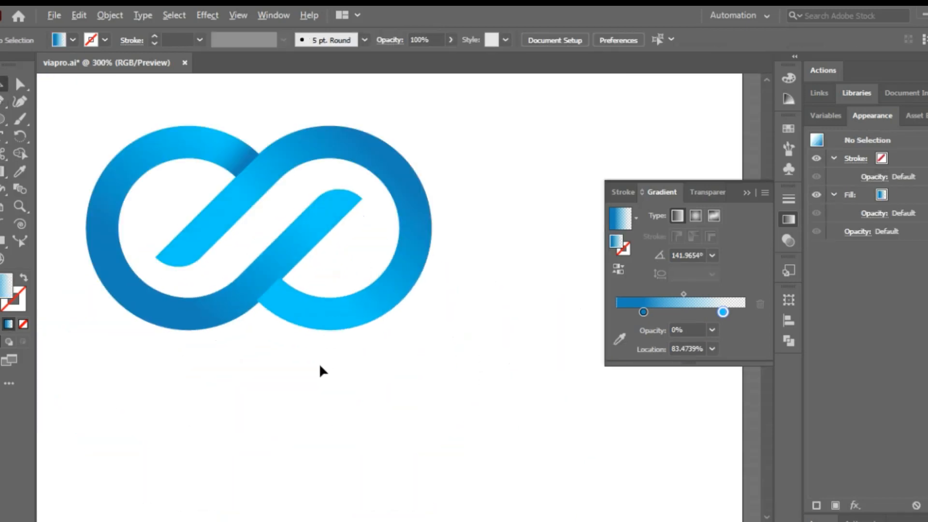
pyautogui.scroll(1, 319, 363)
pyautogui.click(317, 366)
pyautogui.keyDown('alt'); pyautogui.scroll(2, 294, 367); pyautogui.keyUp('alt')
pyautogui.click(290, 368)
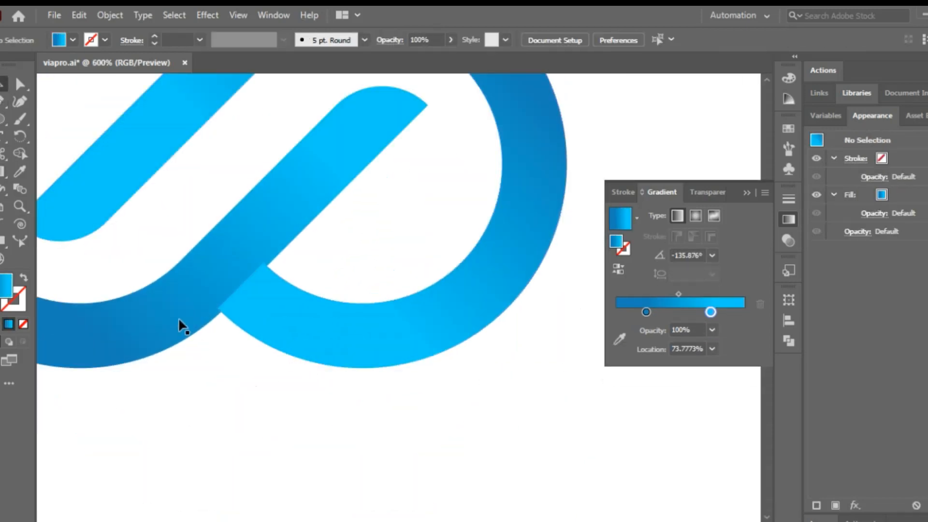
pyautogui.click(180, 320)
pyautogui.keyDown('alt'); pyautogui.scroll(1, 245, 384); pyautogui.keyUp('alt')
pyautogui.click(245, 385)
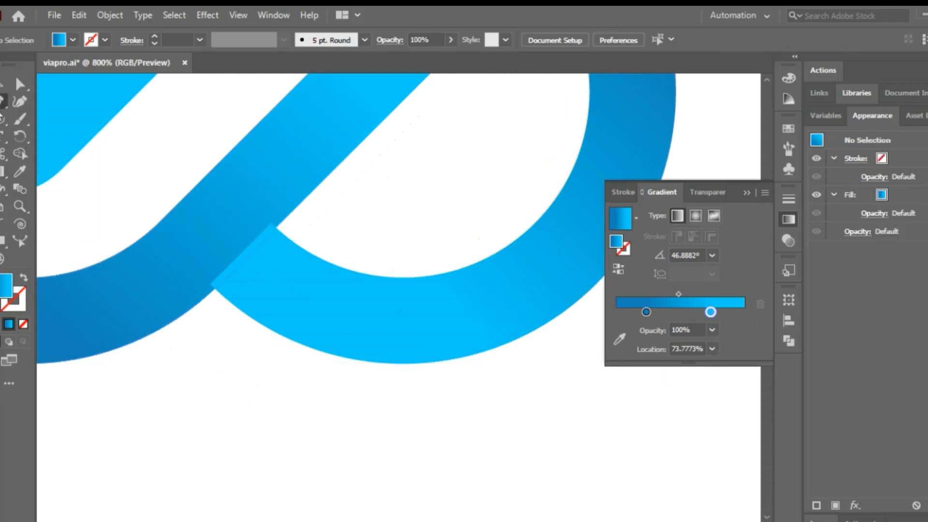
pyautogui.moveTo(290, 214); pyautogui.dragTo(217, 276)
pyautogui.keyDown('alt'); pyautogui.scroll(2, 206, 305); pyautogui.keyUp('alt')
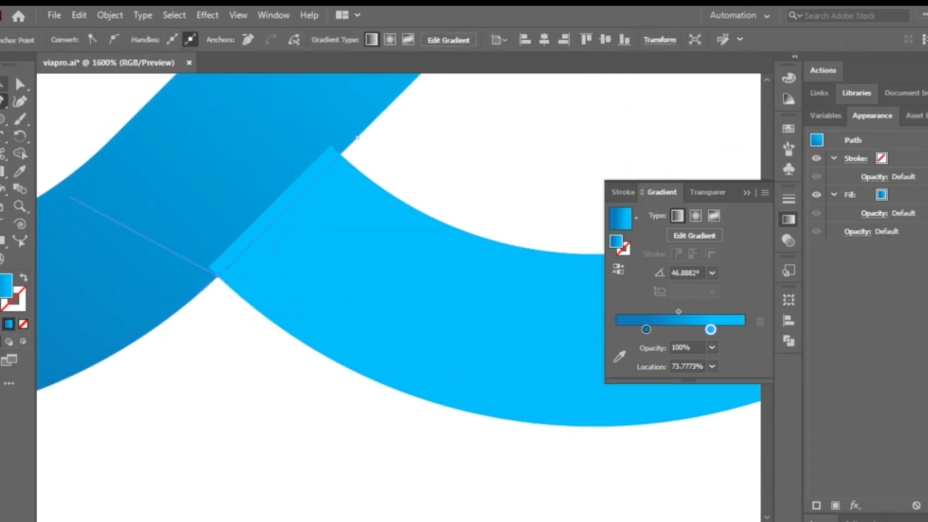
# Step: Trim the right ring's overlapping sliver flush with the diagonal bar using the Shape Builder, and delete the leftover cutting path
pyautogui.moveTo(356, 136); pyautogui.dragTo(259, 263)
pyautogui.hotkey('shift', 'm')
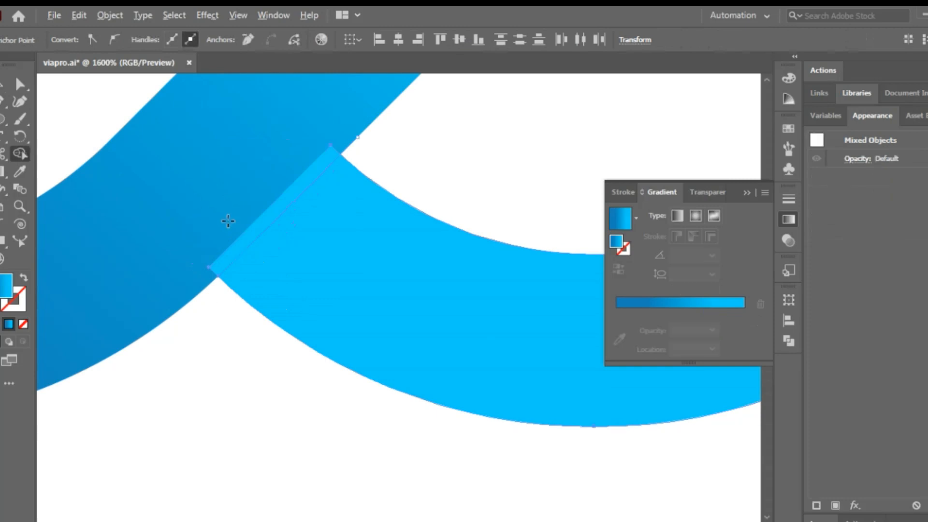
pyautogui.click(248, 232)
pyautogui.keyDown('alt'); pyautogui.scroll(-2, 249, 232); pyautogui.keyUp('alt')
pyautogui.press('v')
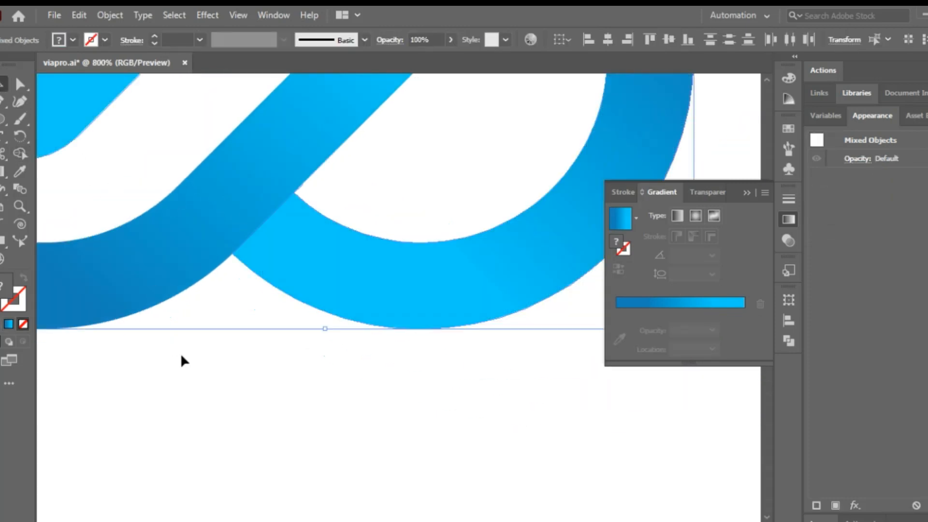
pyautogui.click(181, 355)
pyautogui.click(239, 249)
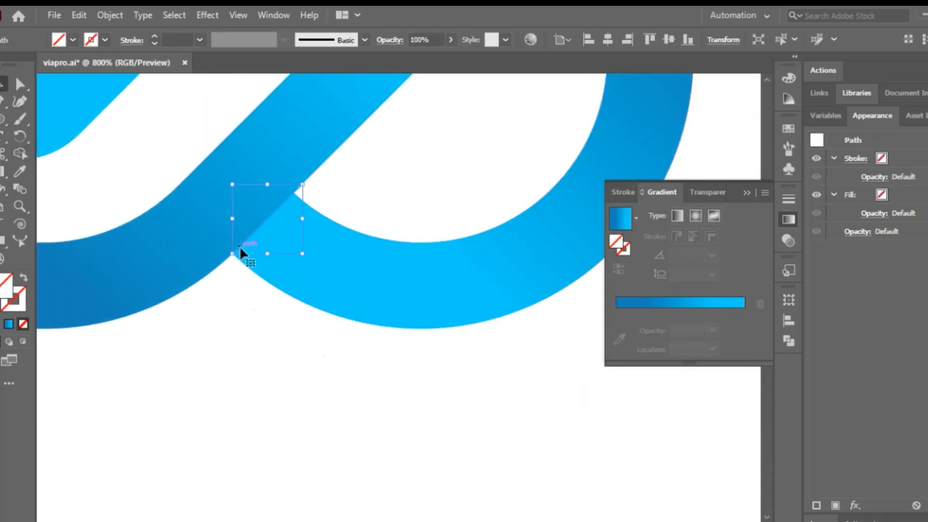
pyautogui.press('Delete')
# Step: Draw a closed four-sided path over the lower crossing and the adjoining part of the right ring's band, filled with the blue gradient
pyautogui.press('p')
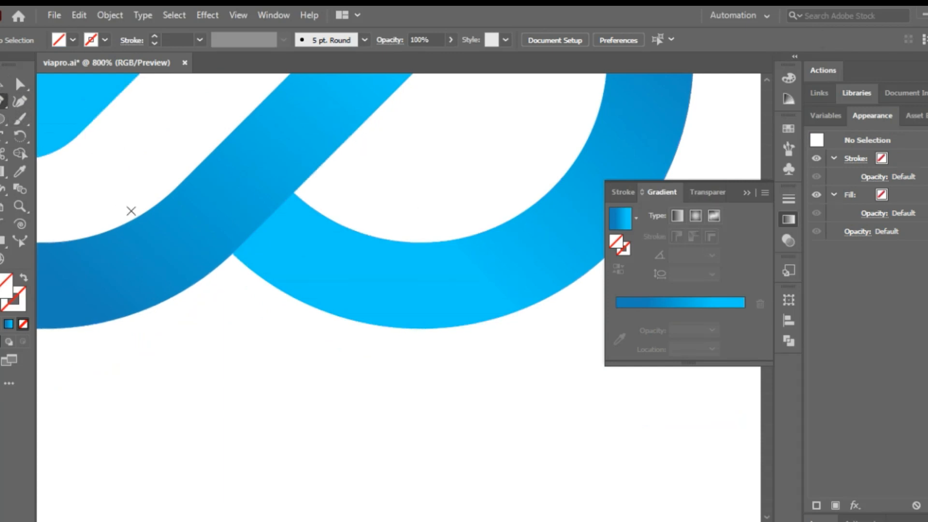
pyautogui.click(338, 377)
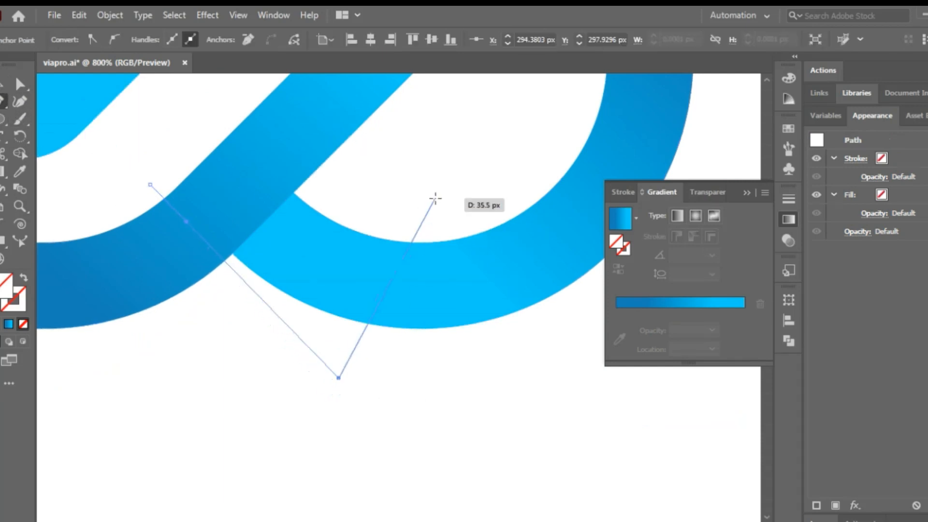
pyautogui.click(453, 206)
pyautogui.click(194, 103)
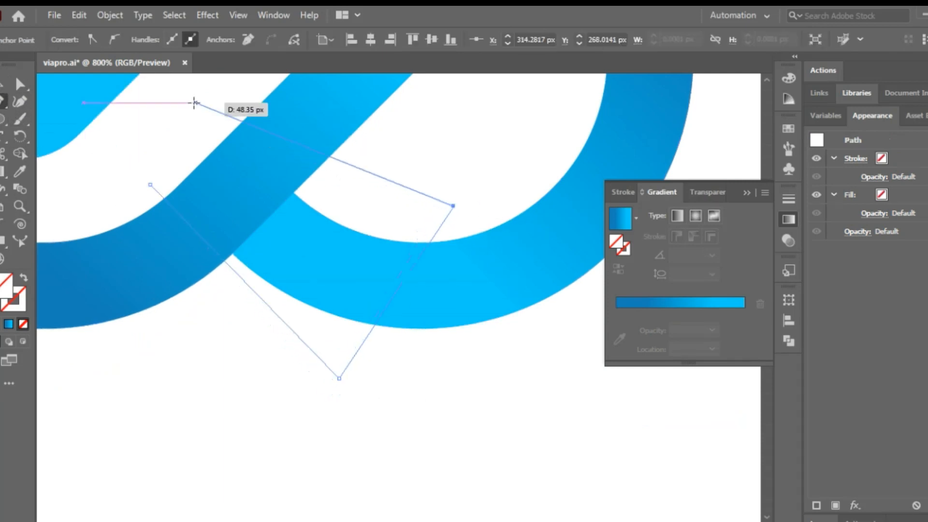
pyautogui.click(150, 184)
pyautogui.press('.')
pyautogui.press('v')
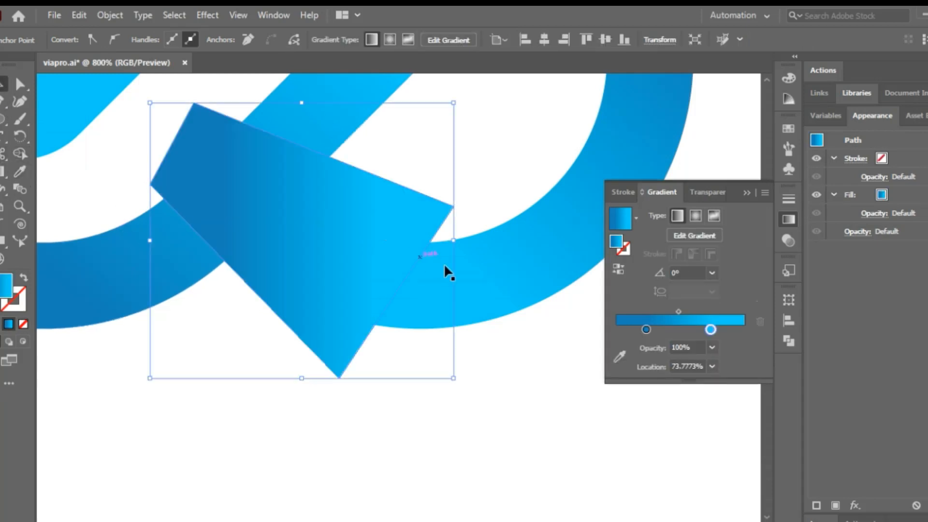
# Step: Trim the four-sided shape with the Shape Builder, removing the areas outside the right ring's band
pyautogui.keyDown('shift'); pyautogui.click(174, 237); pyautogui.keyUp('shift')
pyautogui.click(20, 154)
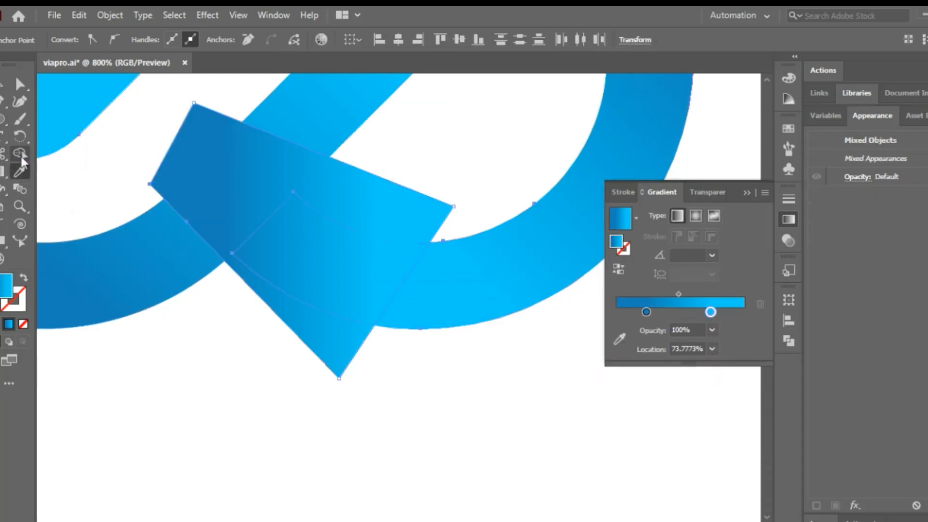
pyautogui.keyDown('alt'); pyautogui.click(220, 175); pyautogui.keyUp('alt')
pyautogui.keyDown('alt'); pyautogui.click(321, 352); pyautogui.keyUp('alt')
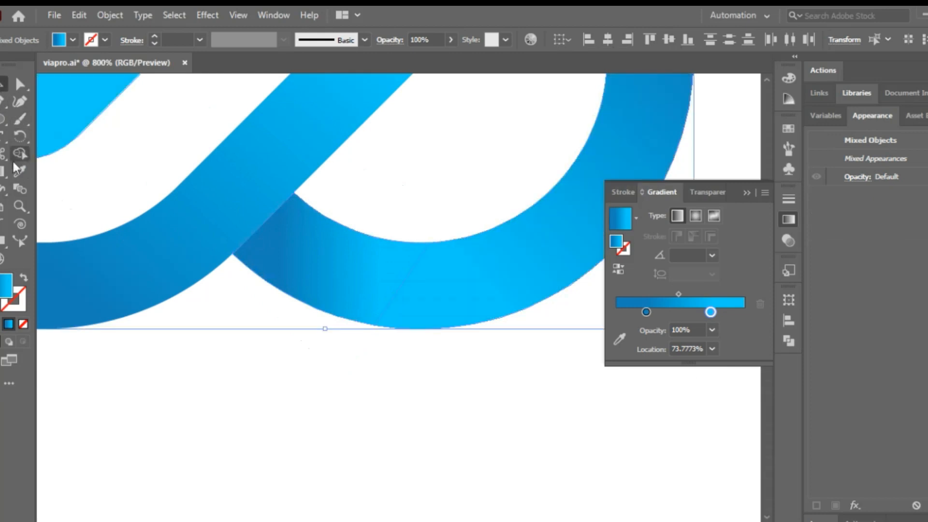
# Step: Redirect the trimmed segment's gradient to about -34°, with dark blue against the diagonal bar and light blue toward the ring's bottom
pyautogui.press('g')
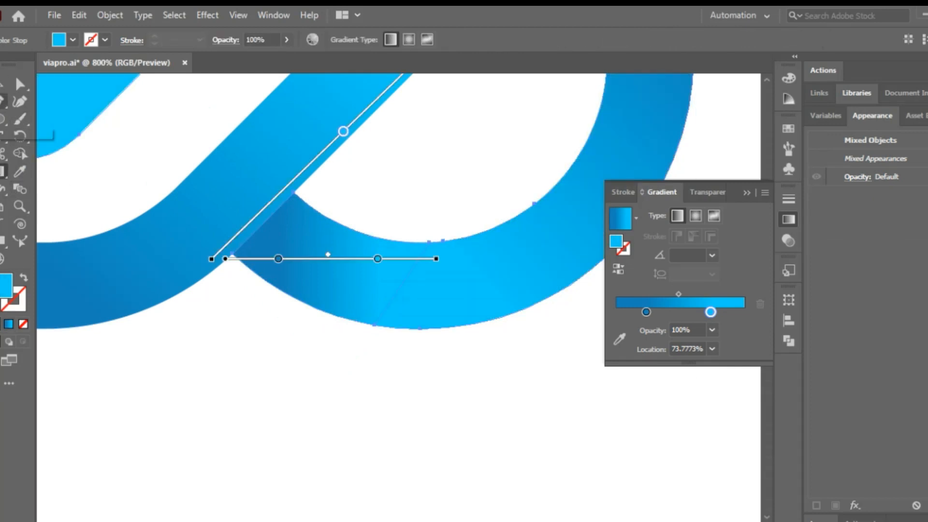
pyautogui.click(4, 83)
pyautogui.click(174, 376)
pyautogui.click(304, 294)
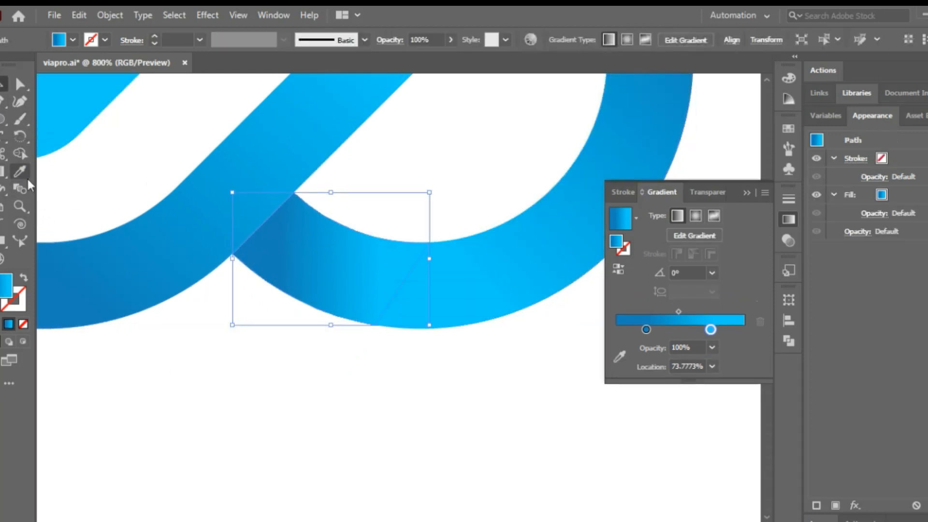
pyautogui.click(6, 173)
pyautogui.moveTo(234, 173); pyautogui.dragTo(349, 266)
pyautogui.moveTo(342, 275); pyautogui.dragTo(374, 293)
pyautogui.press('v')
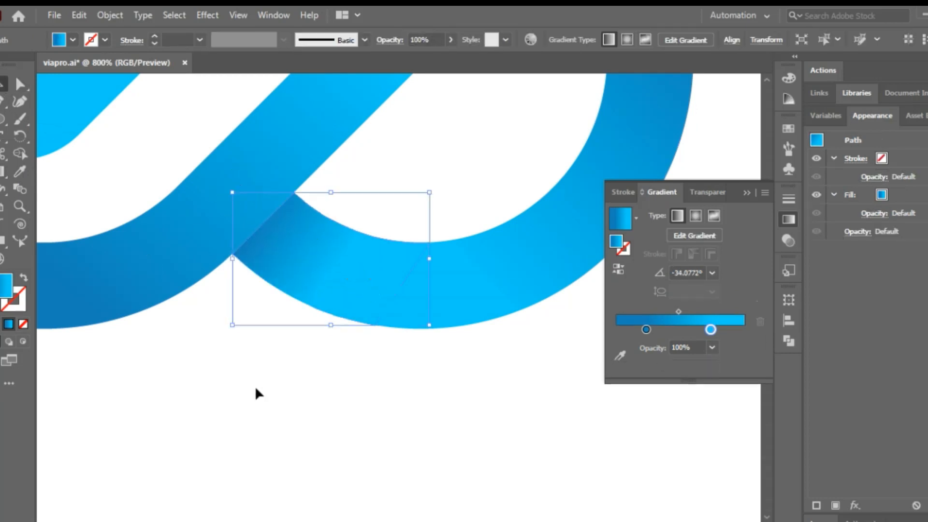
pyautogui.click(257, 387)
# Step: Group all the pieces of the logo mark and move the group up and to the left on the artboard
pyautogui.scroll(-4, 257, 387)
pyautogui.scroll(-2, 339, 412)
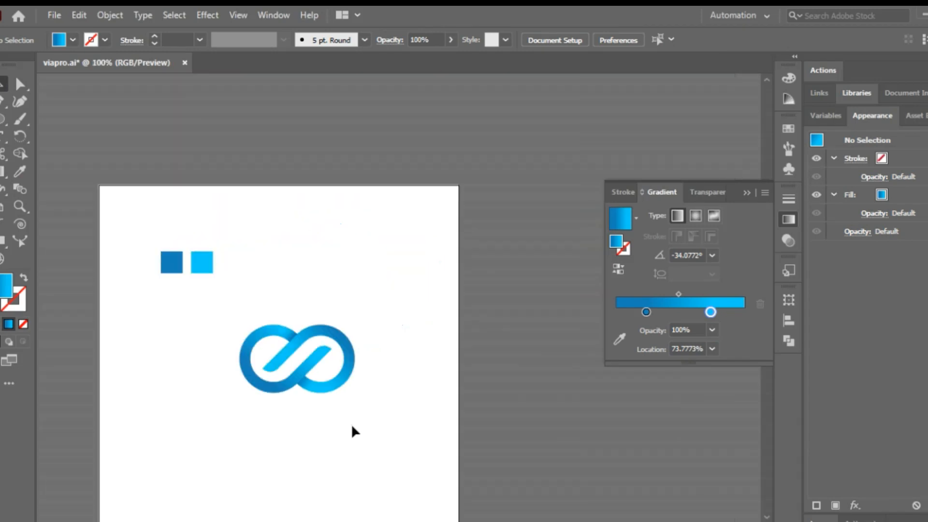
pyautogui.scroll(1, 348, 424)
pyautogui.scroll(-1, 319, 410)
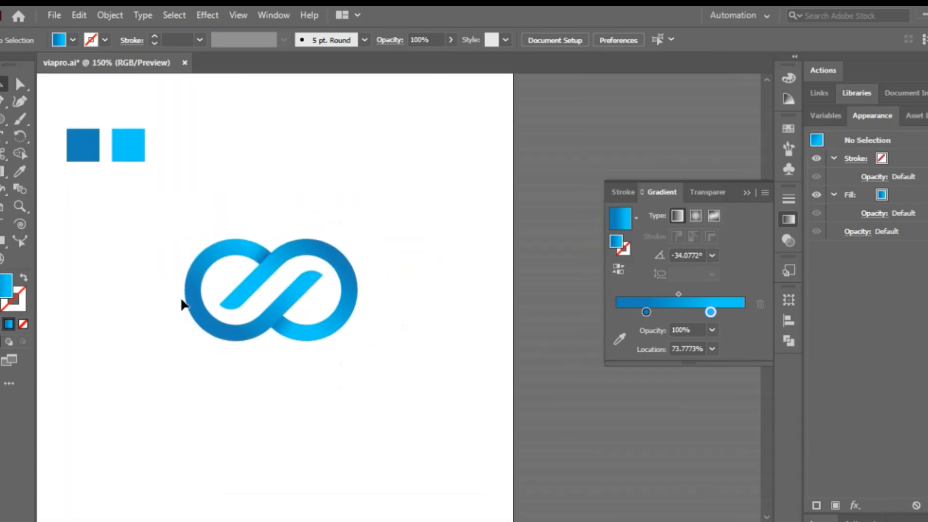
pyautogui.moveTo(152, 232); pyautogui.dragTo(379, 384)
pyautogui.rightClick(301, 310)
pyautogui.click(338, 179)
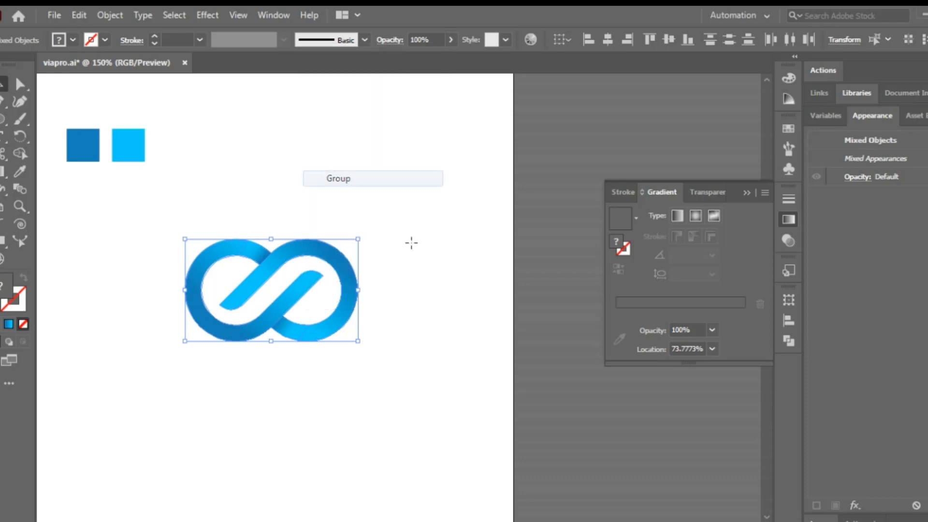
pyautogui.scroll(-1, 411, 242)
pyautogui.moveTo(386, 320); pyautogui.dragTo(331, 290)
pyautogui.scroll(1, 293, 367)
pyautogui.click(70, 243)
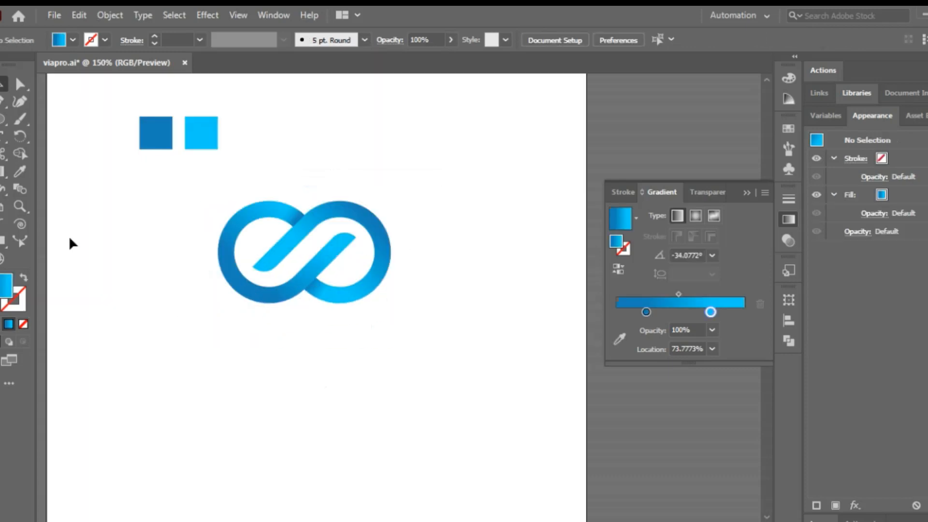
# Step: Add the text "Infinity" beneath the logo mark and enlarge it to 42 pt
pyautogui.click(196, 344)
pyautogui.press('BackSpace')
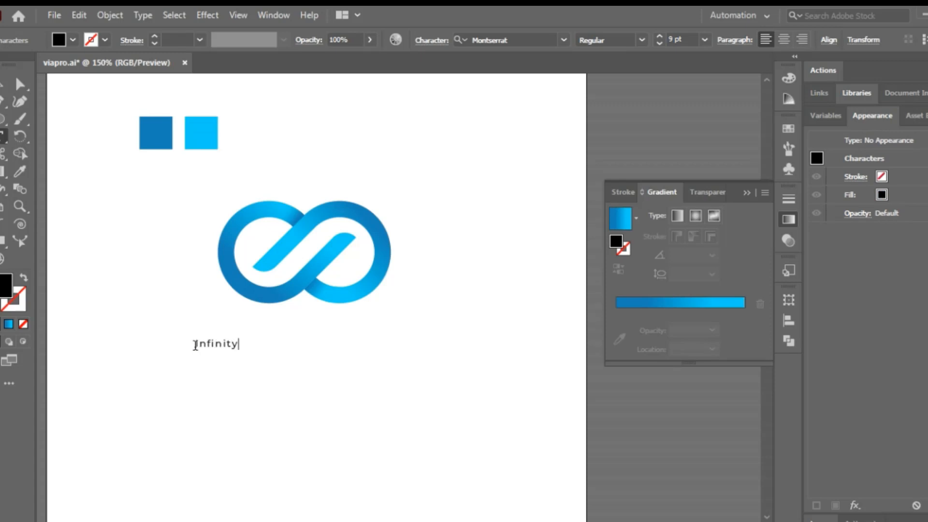
pyautogui.press('Escape')
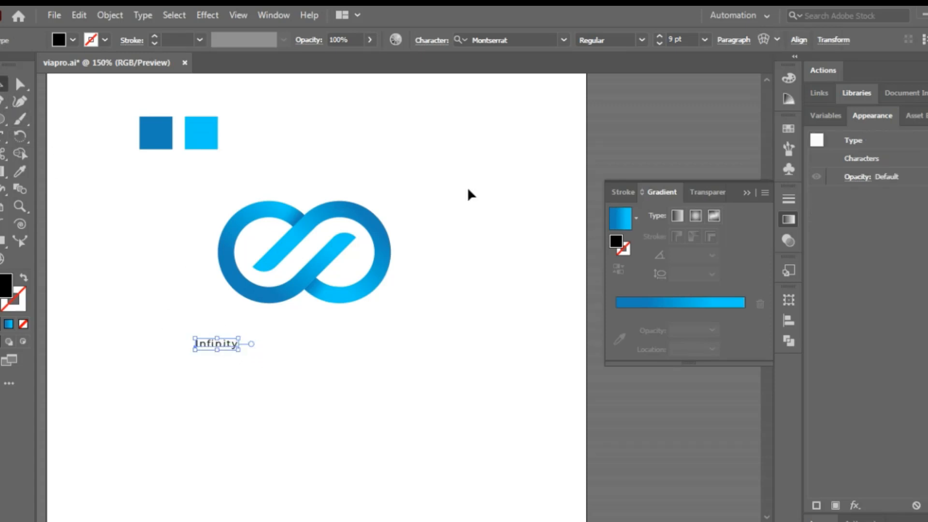
pyautogui.click(679, 39)
pyautogui.scroll(10, 679, 40)
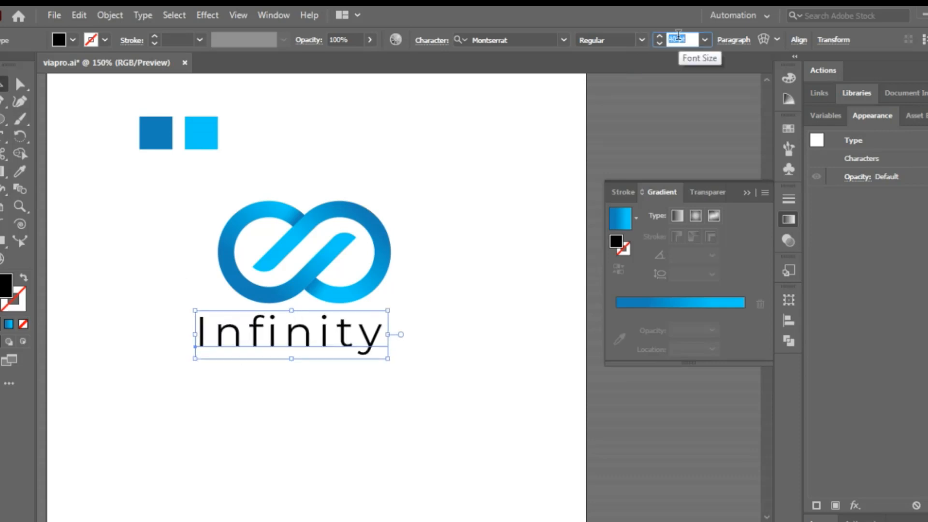
# Step: Set the word's tracking to 0 and change its font to ConthraxSb-Regular
pyautogui.click(433, 41)
pyautogui.click(402, 127)
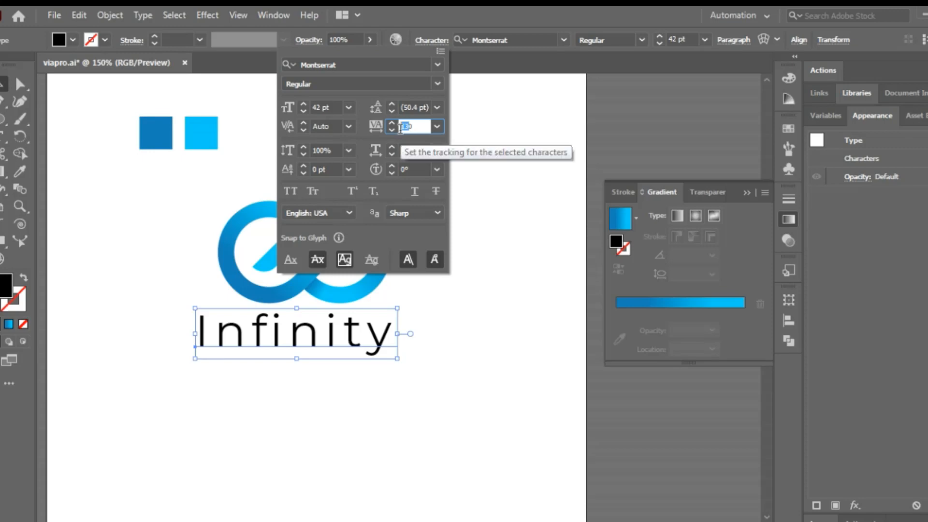
pyautogui.write('0')
pyautogui.press('Return')
pyautogui.click(541, 38)
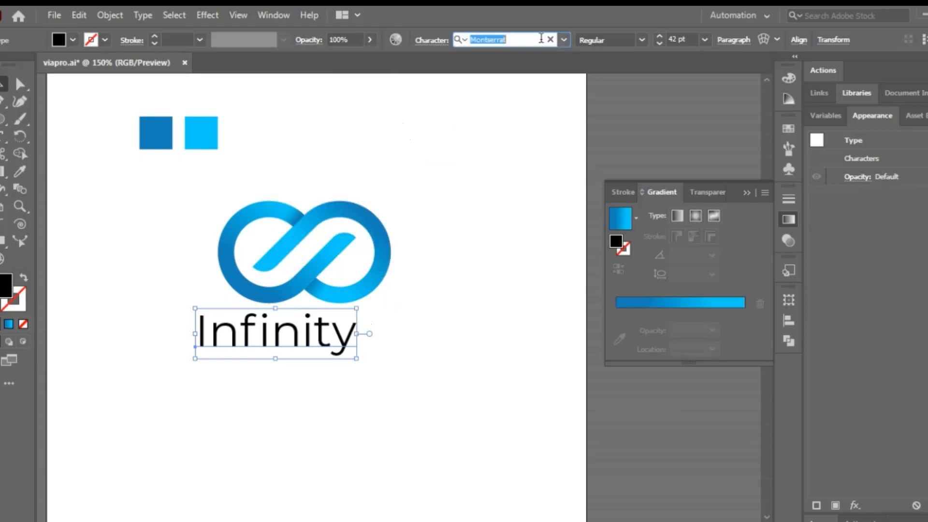
pyautogui.write('cont')
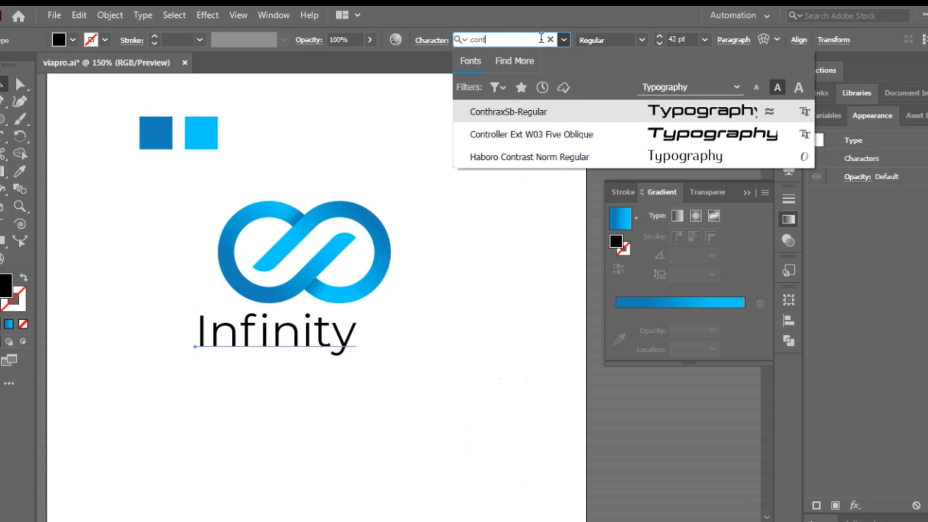
pyautogui.click(573, 113)
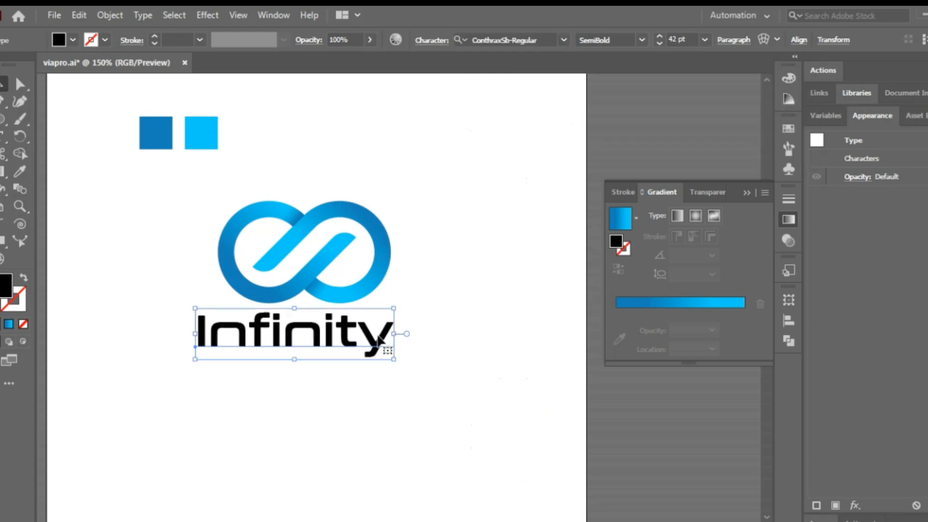
# Step: Set the word's font size to 44 pt and nudge it into place beneath the logo mark
pyautogui.click(676, 39)
pyautogui.press('Up')
pyautogui.press('Up')
pyautogui.press('Up')
pyautogui.press('Up')
pyautogui.press('Up')
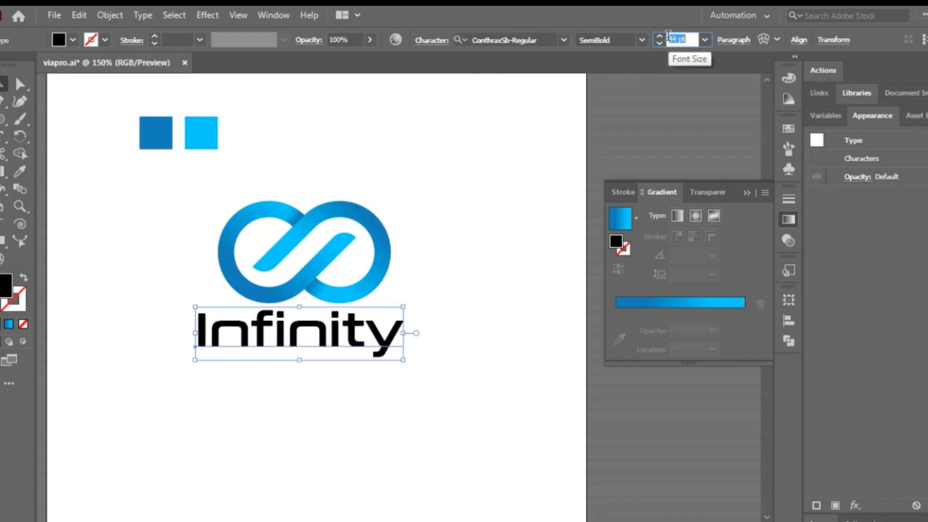
pyautogui.moveTo(381, 326)
pyautogui.mouseDown()
pyautogui.moveTo(371, 324)
pyautogui.moveTo(384, 330)
pyautogui.mouseUp()
pyautogui.click(437, 280)
pyautogui.scroll(-1, 442, 269)
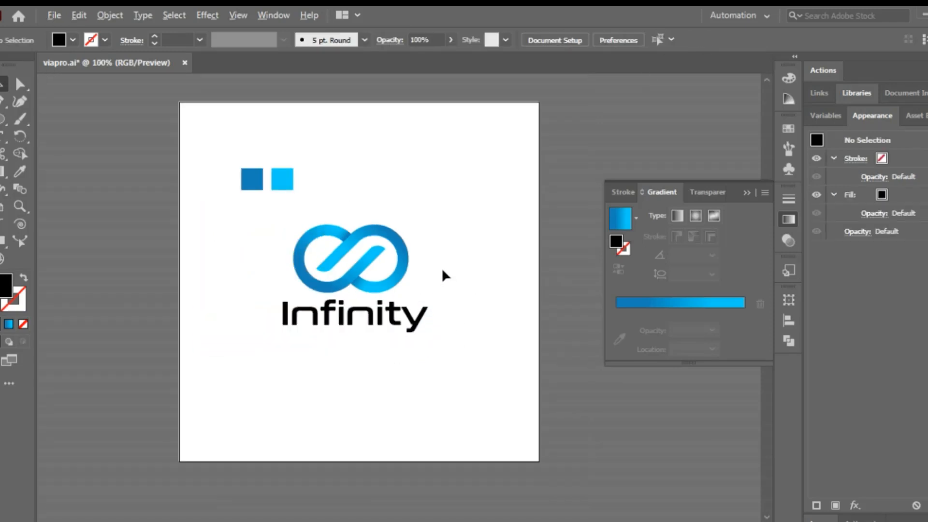